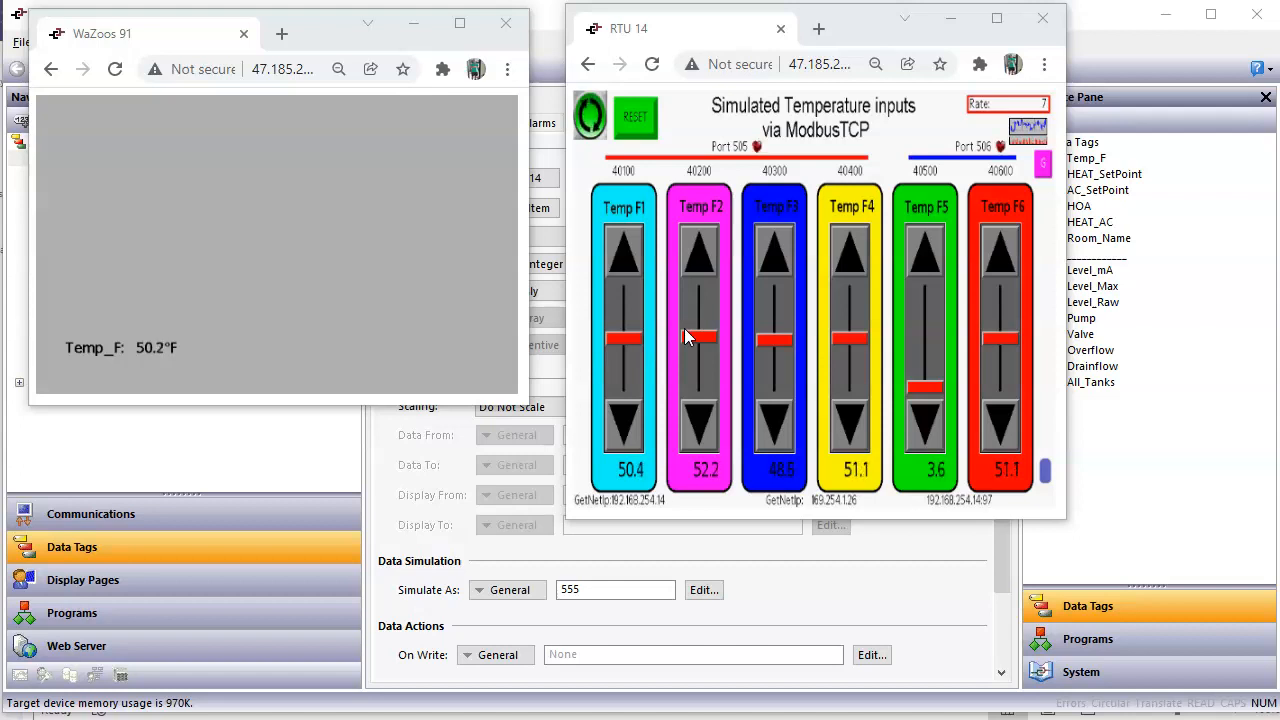
- Open the display pages on Page2 and show the Gauges category of the primitives library
click(847, 548)
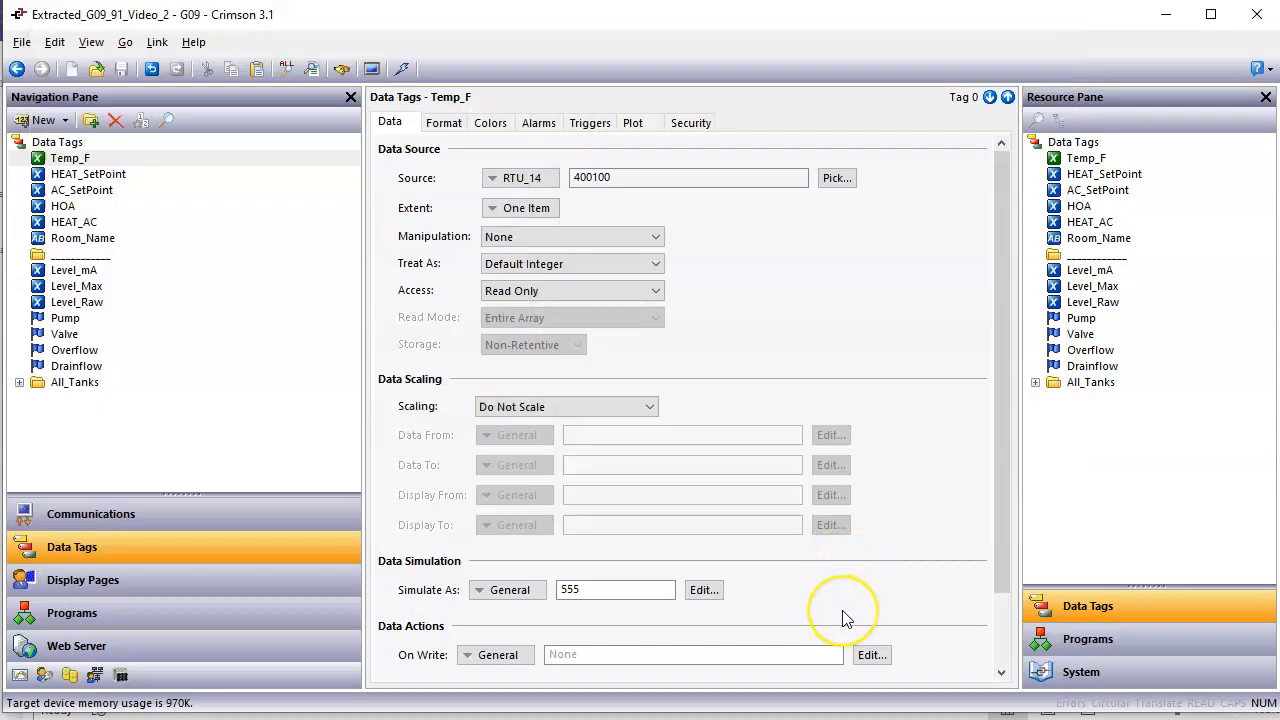
click(268, 598)
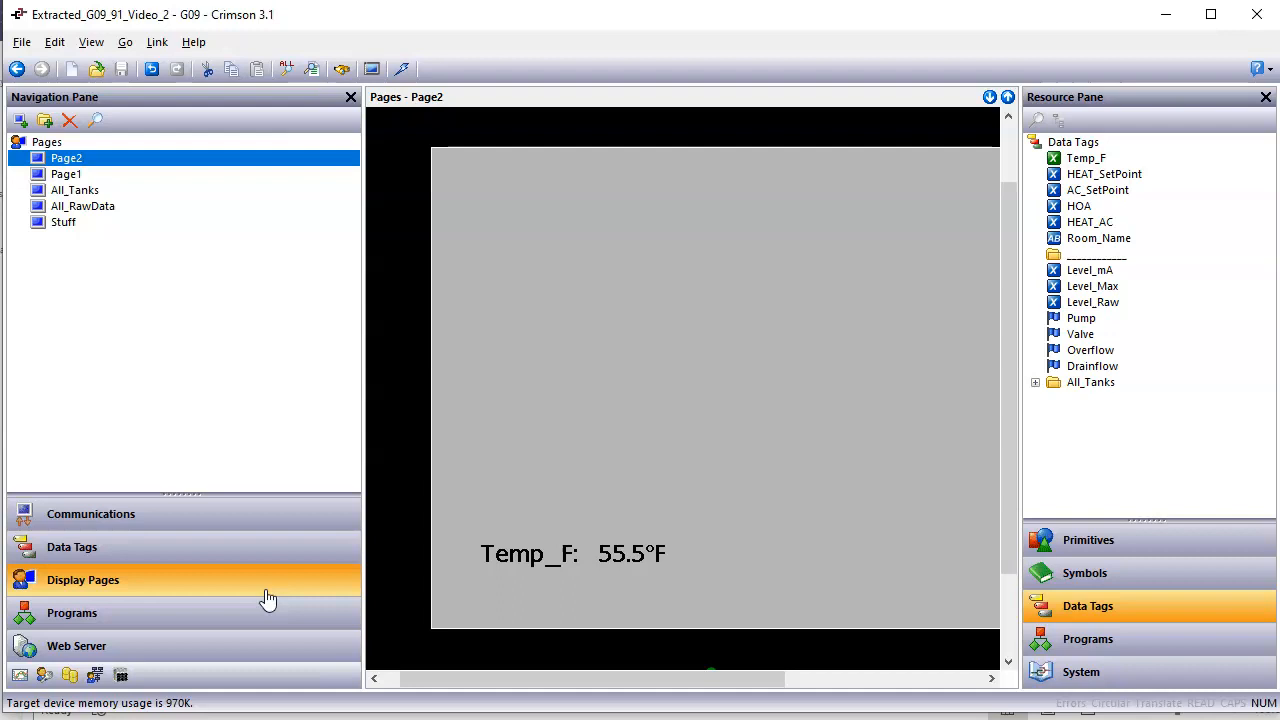
click(1110, 546)
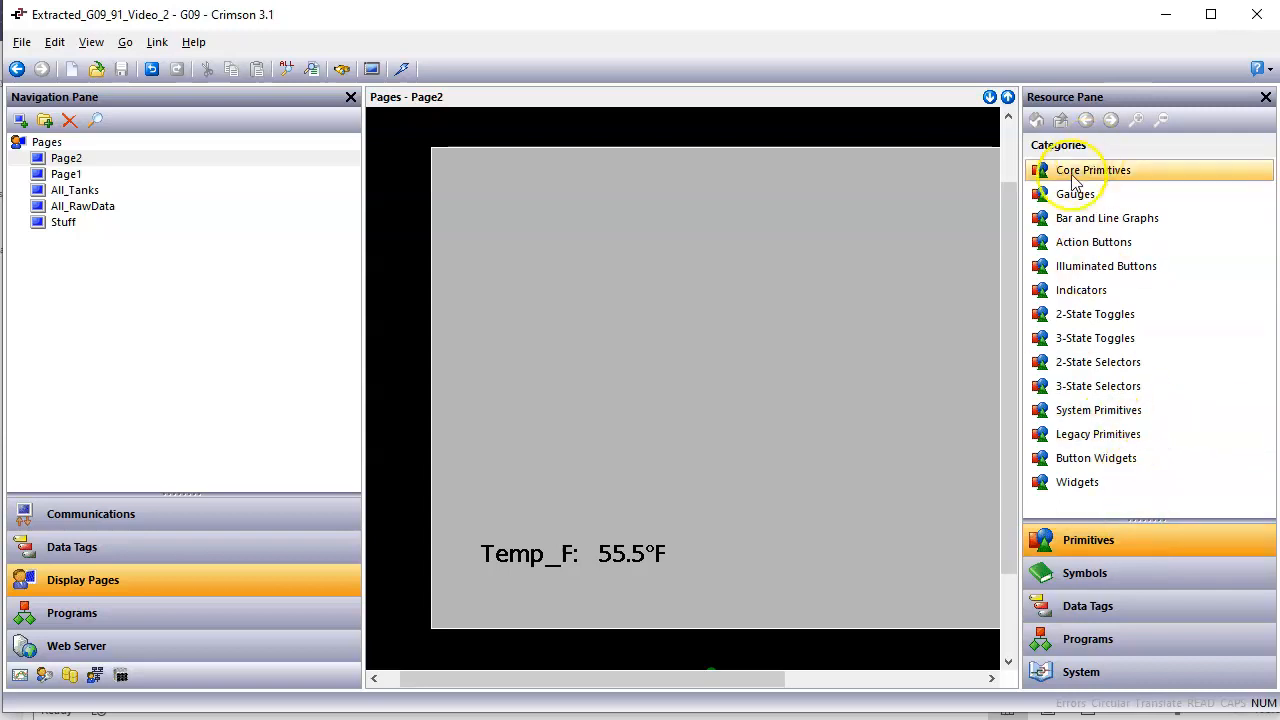
click(1122, 197)
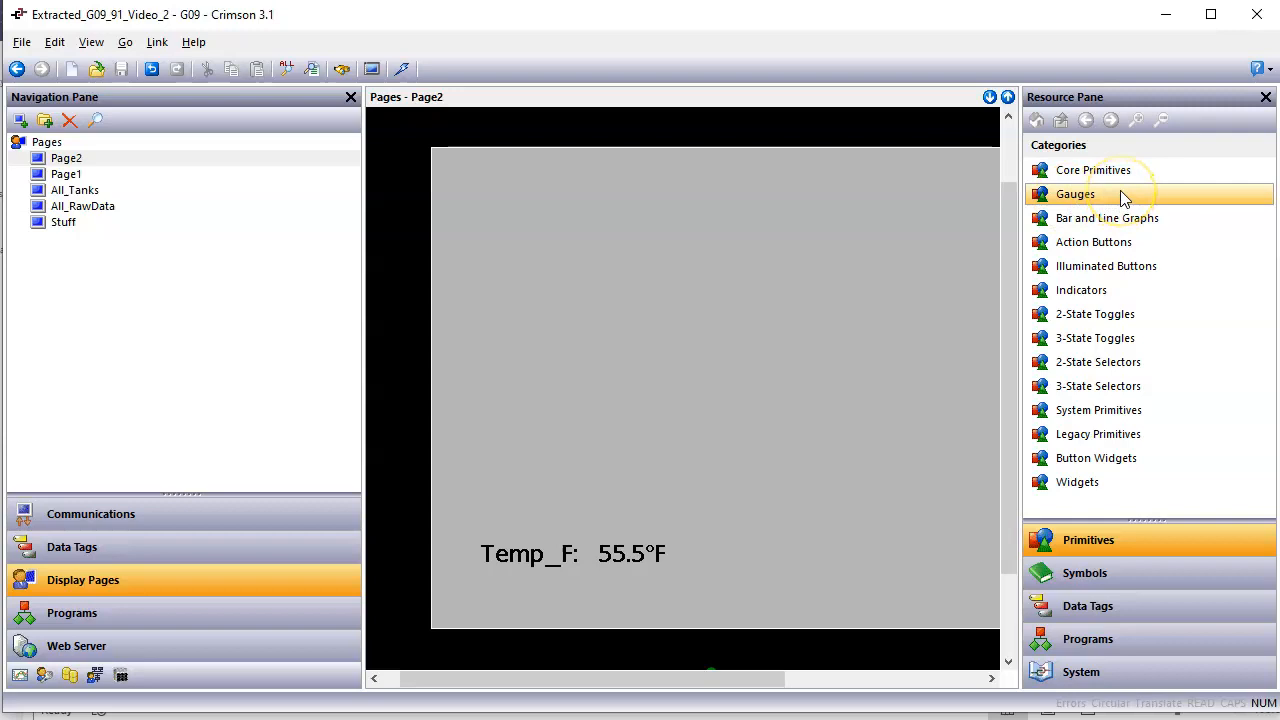
click(1121, 198)
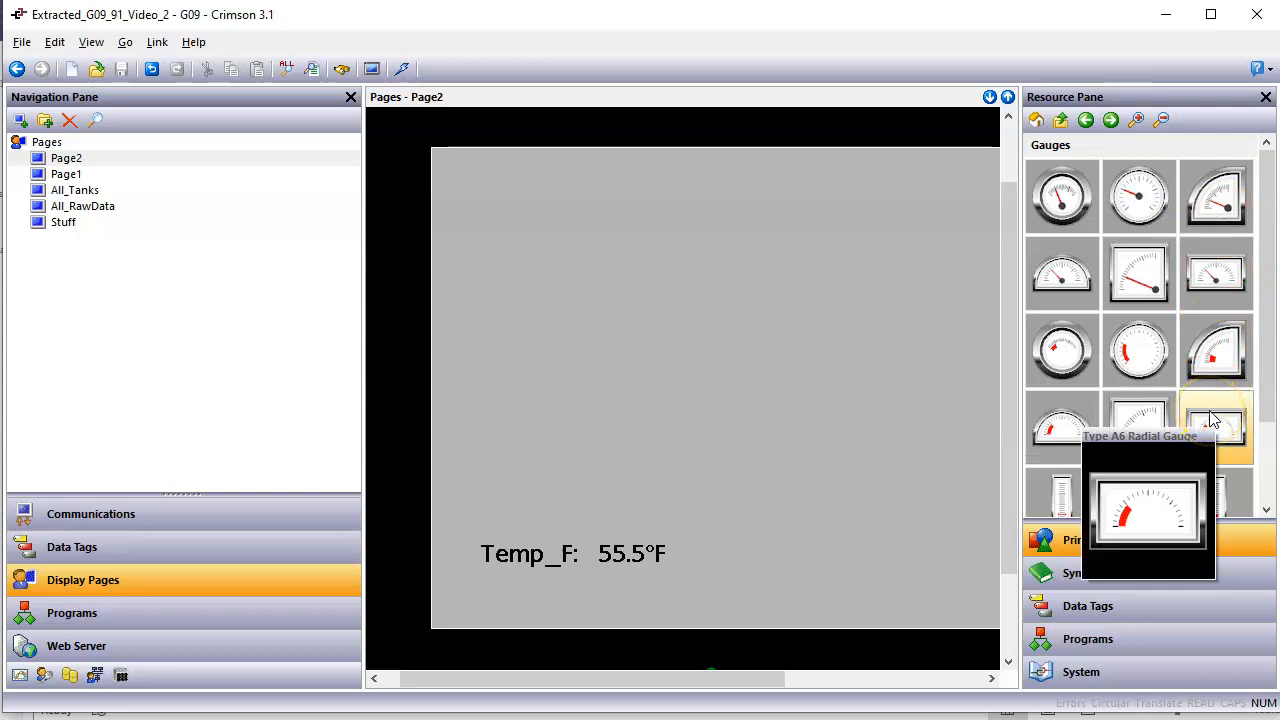
- Browse the available gauges and open the style variants of the Type A2 Radial Gauge
drag(1266, 408, 1266, 460)
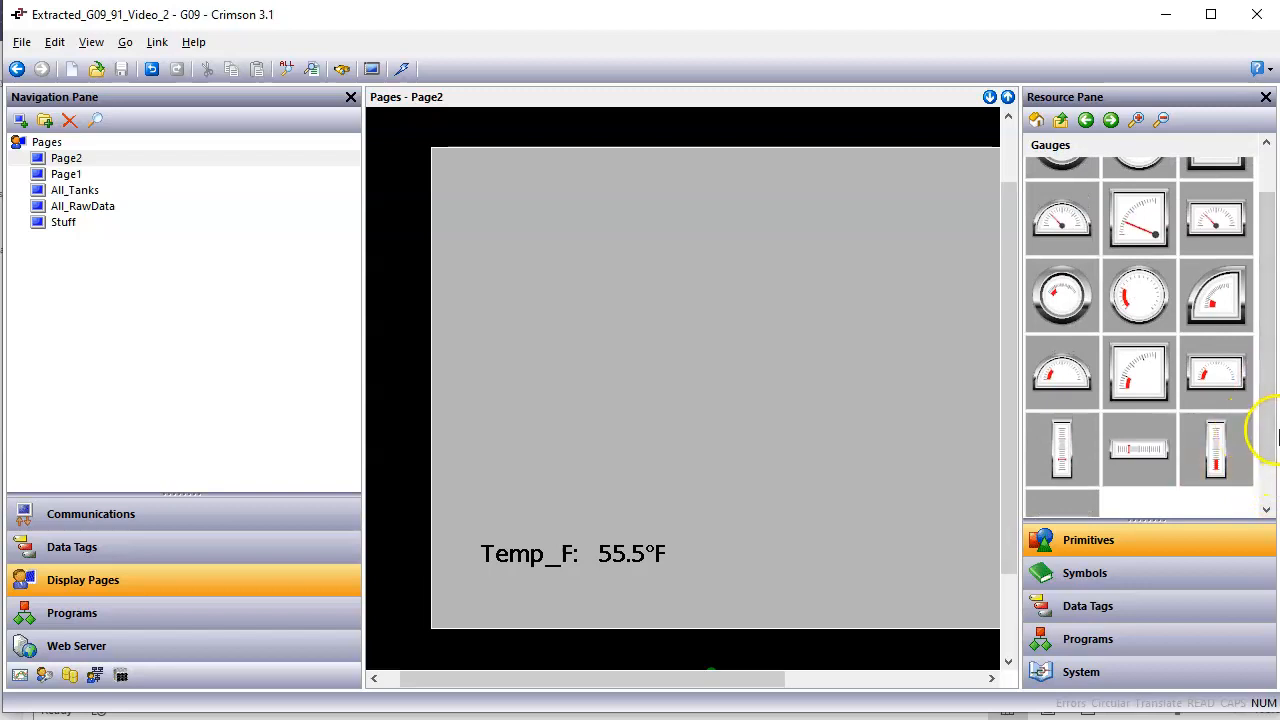
drag(1266, 442, 1266, 409)
mouse_move(1125, 357)
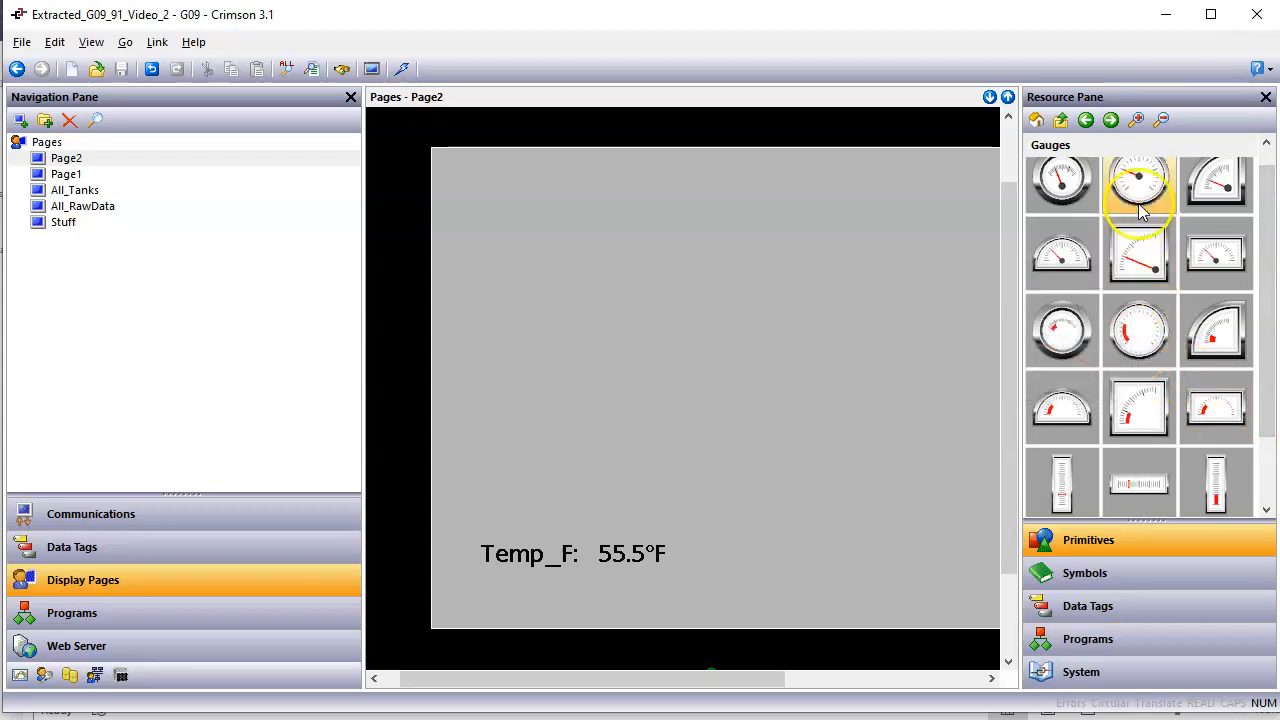
mouse_move(1138, 199)
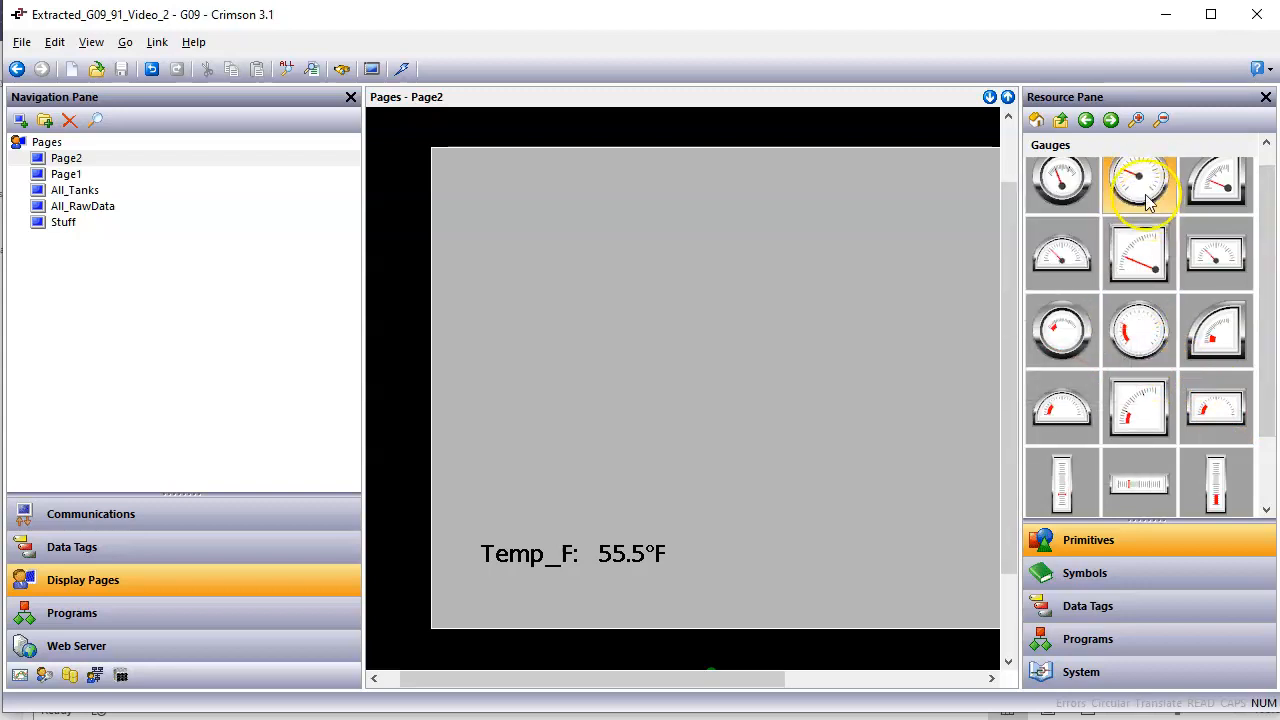
double_click(1145, 195)
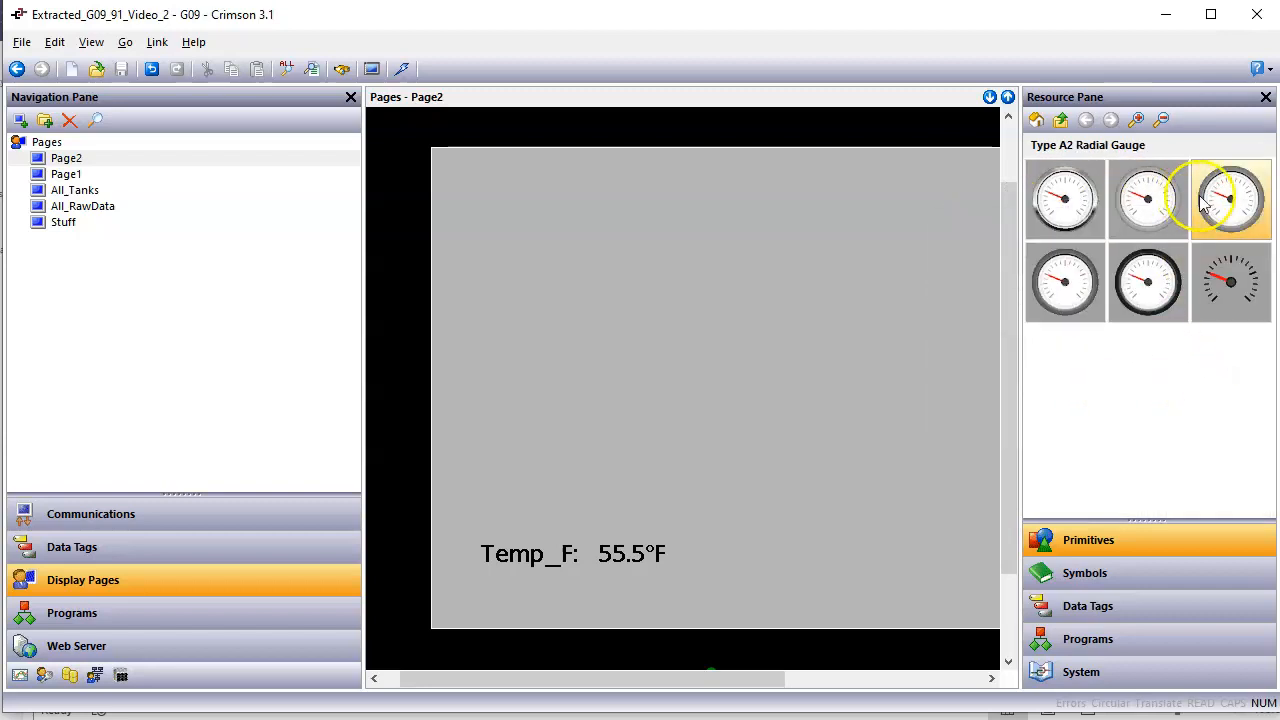
- Place the chrome-rimmed Type A2 Radial Gauge on Page2 at 200 by 200 and arrange it directly above the Temp_F text near the page's lower-left corner
mouse_move(1183, 287)
mouse_move(1250, 285)
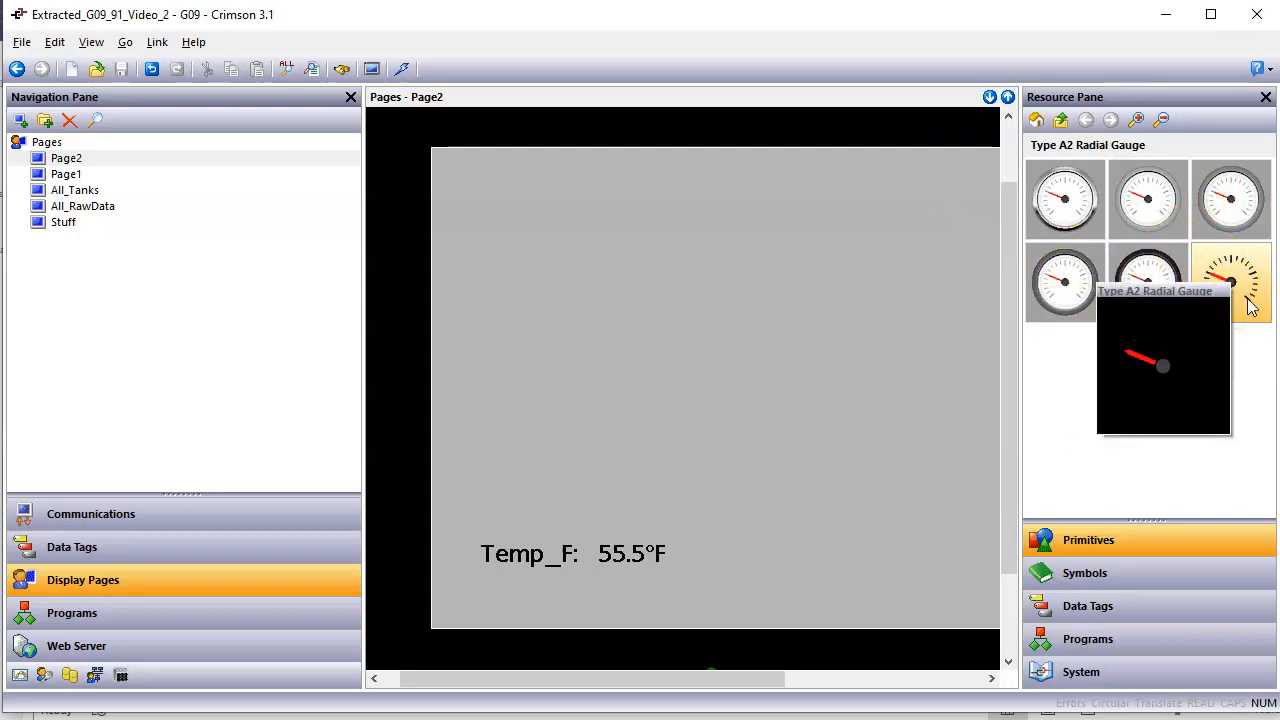
mouse_move(1058, 195)
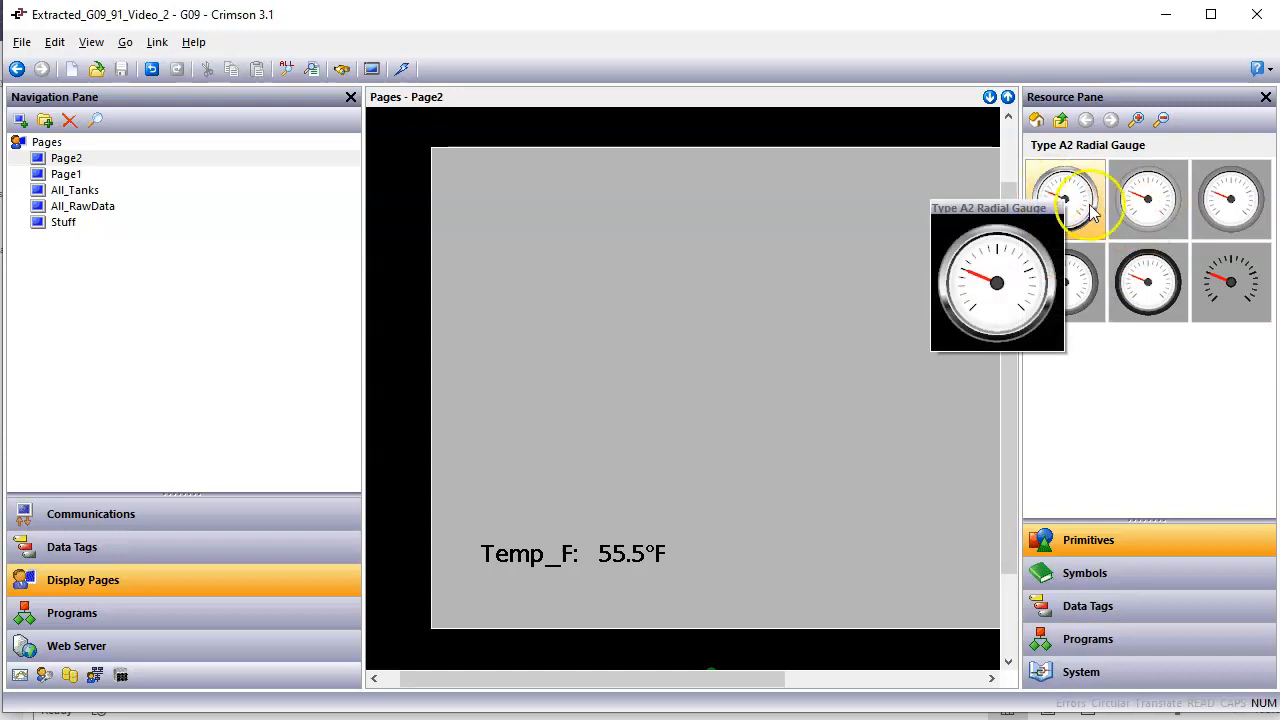
click(1256, 287)
click(1066, 200)
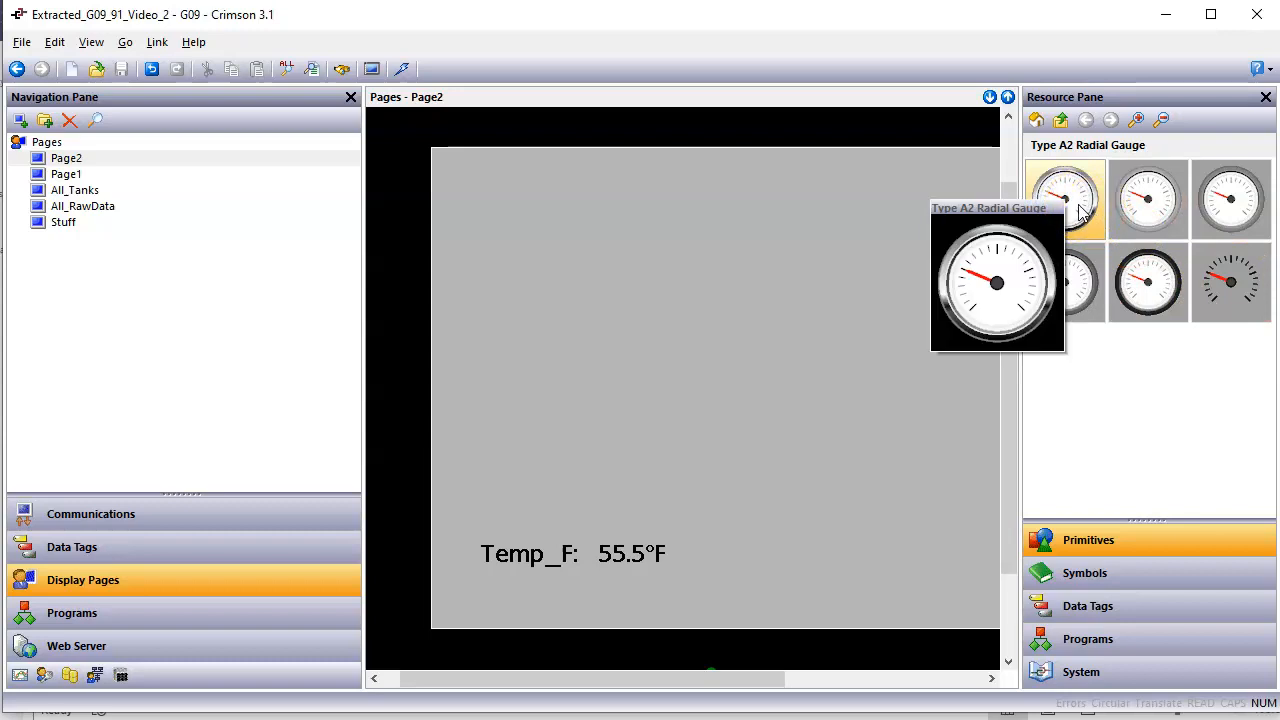
mouse_move(1080, 212)
mouse_down()
mouse_move(880, 250)
mouse_move(583, 345)
mouse_move(578, 386)
mouse_move(614, 408)
mouse_move(608, 448)
mouse_up()
drag(573, 563, 539, 584)
drag(580, 437, 558, 467)
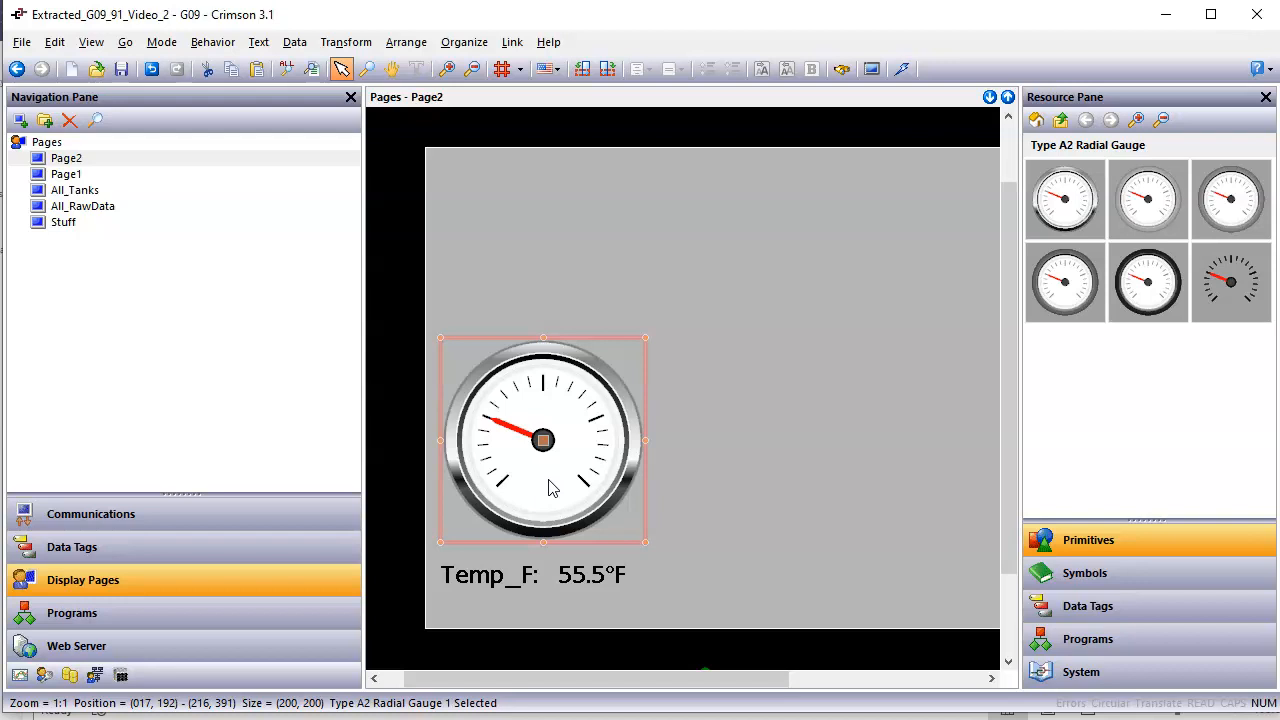
- Open the radial gauge's properties and assign the Temp_F tag as its Value
double_click(548, 487)
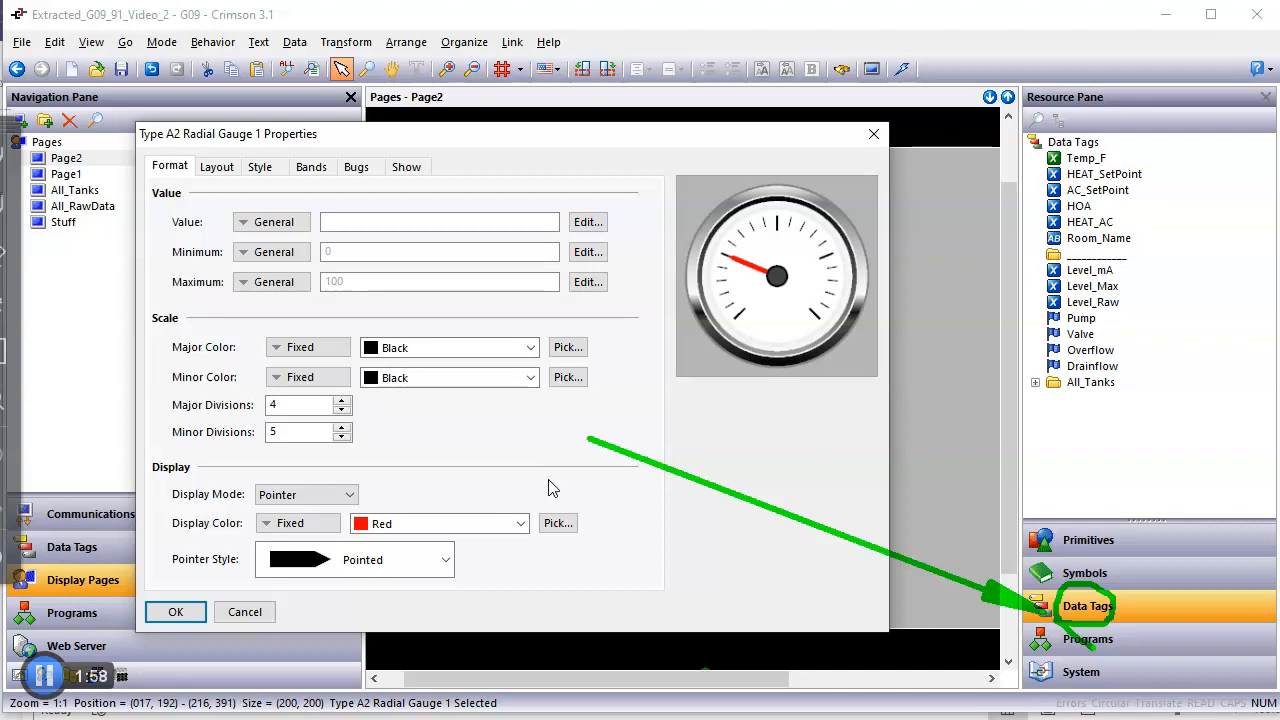
key(Escape)
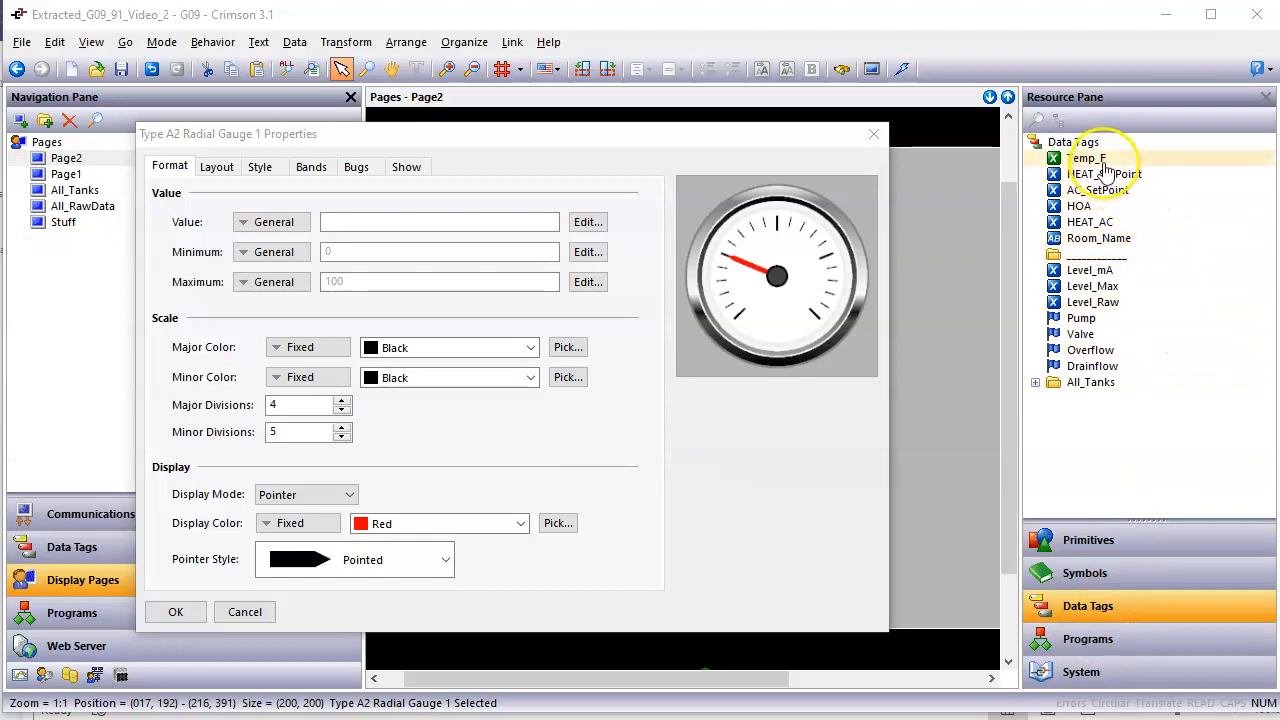
key(alt+d)
mouse_move(1037, 165)
mouse_down()
mouse_move(1161, 166)
mouse_move(1029, 184)
mouse_move(1050, 172)
mouse_up()
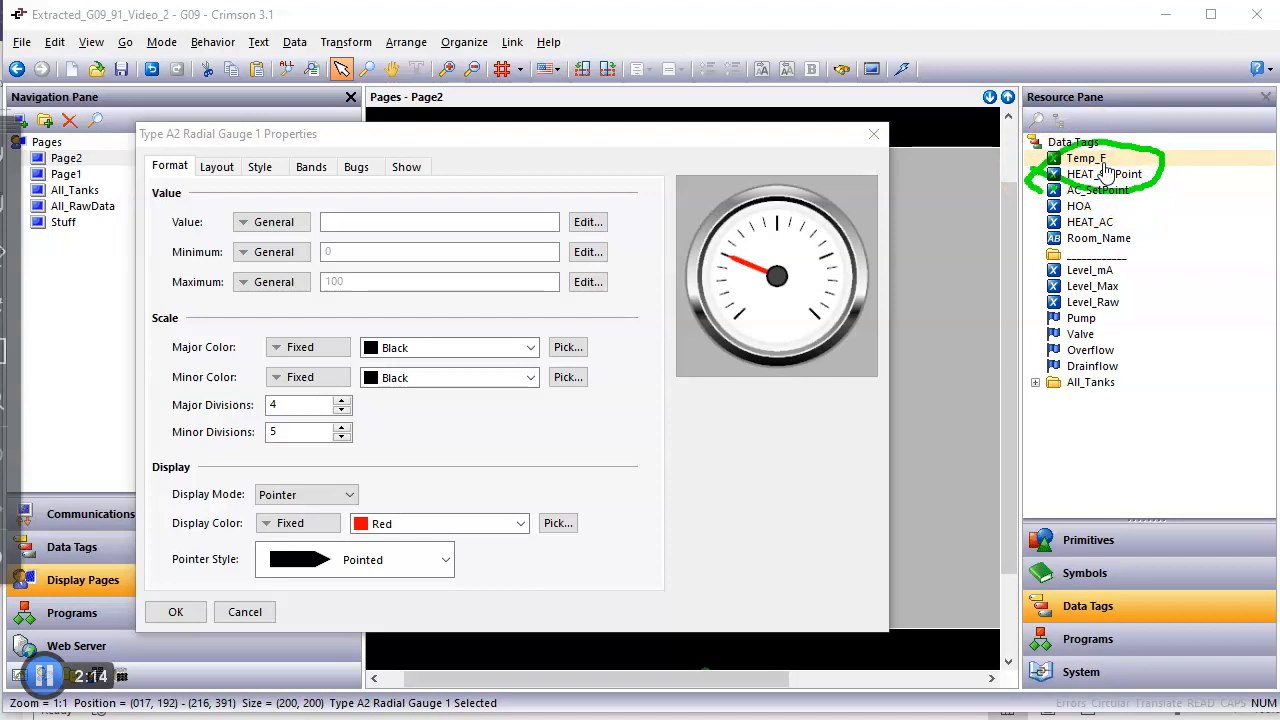
mouse_move(1030, 182)
mouse_down()
mouse_move(766, 149)
mouse_move(442, 224)
mouse_up()
mouse_move(348, 225)
mouse_down()
mouse_move(371, 249)
mouse_move(366, 206)
mouse_move(371, 237)
mouse_up()
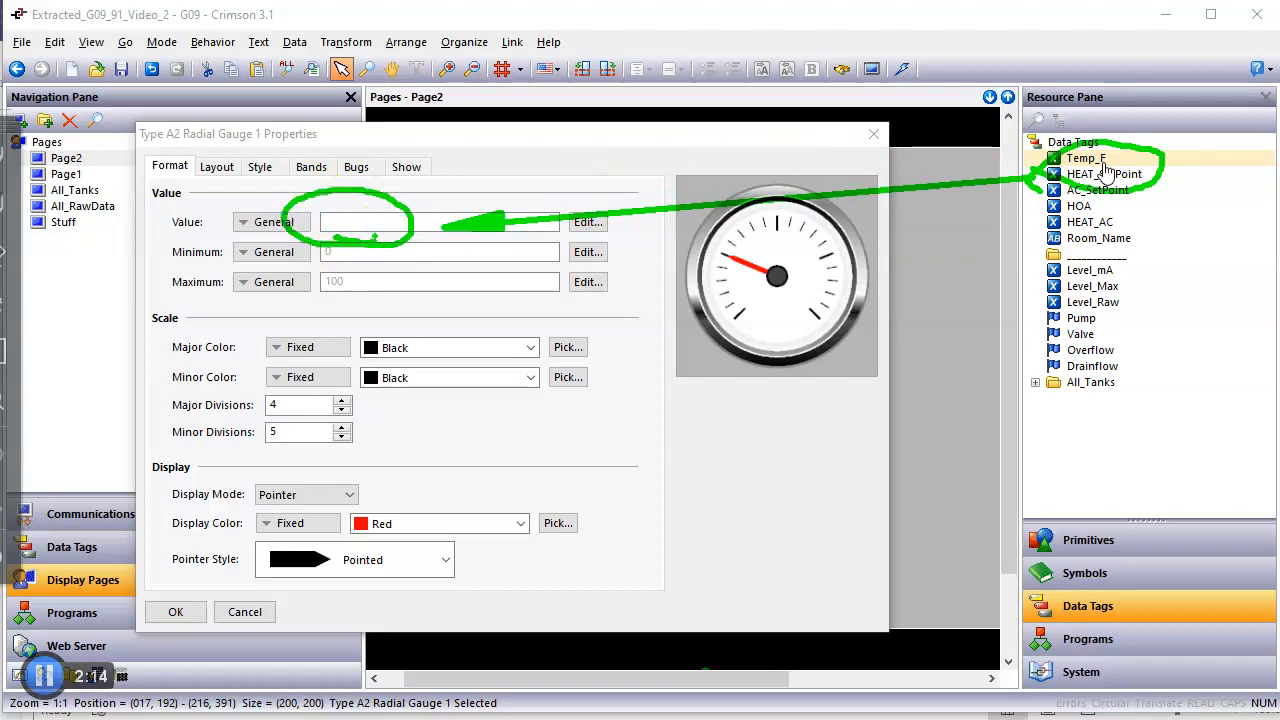
click(40, 253)
drag(1080, 158, 460, 223)
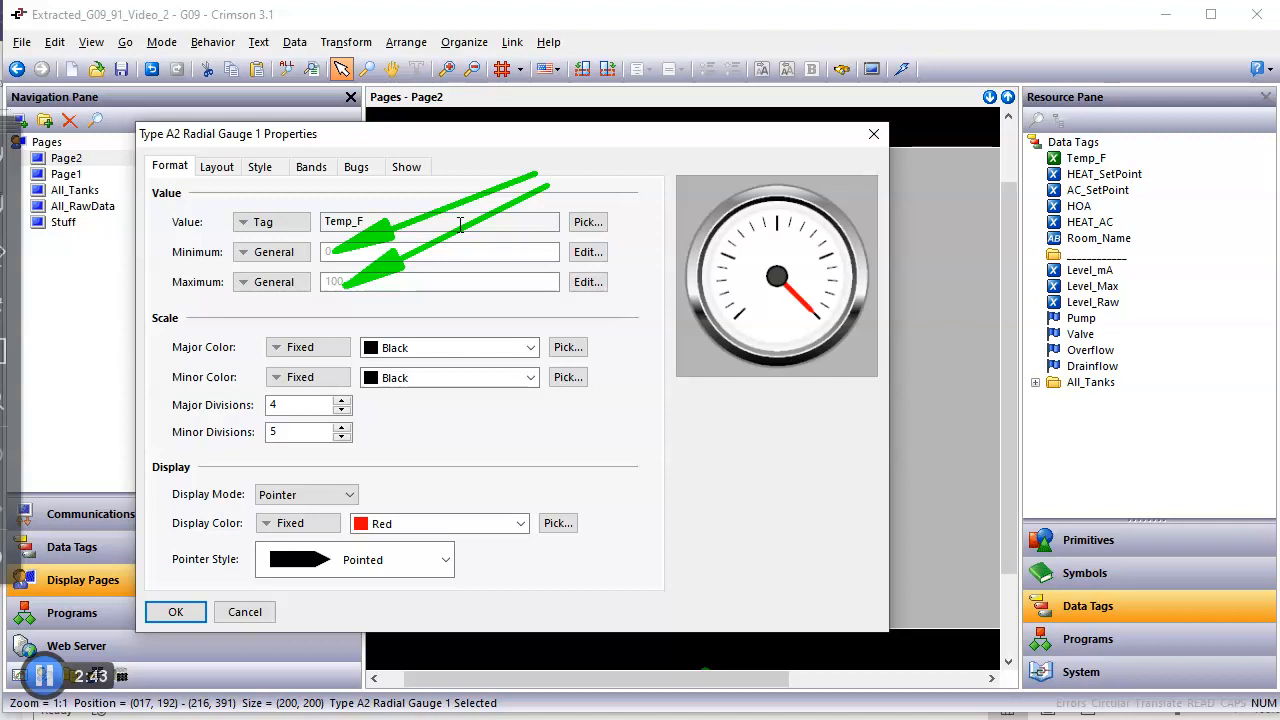
key(Escape)
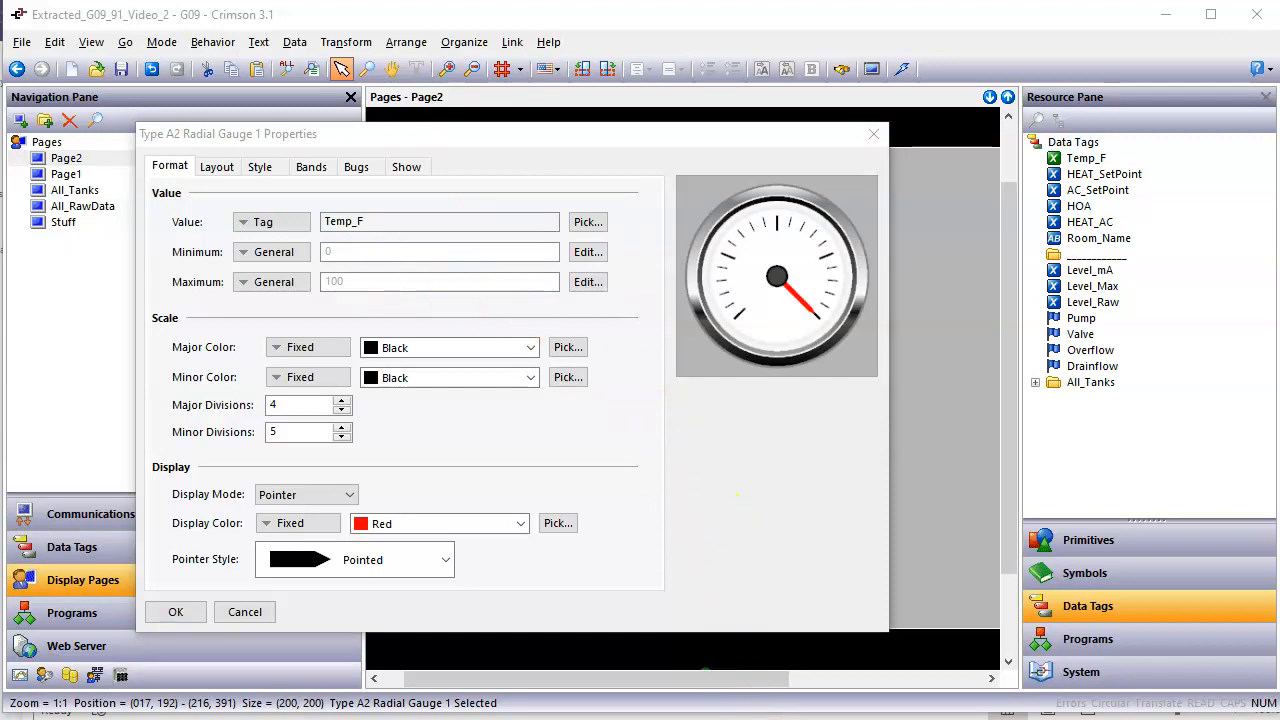
- Check the temperature format range in the RTU_14_Mapping workbook, then set the gauge's Minimum to 0 and Maximum to 1000
key(alt+Tab)
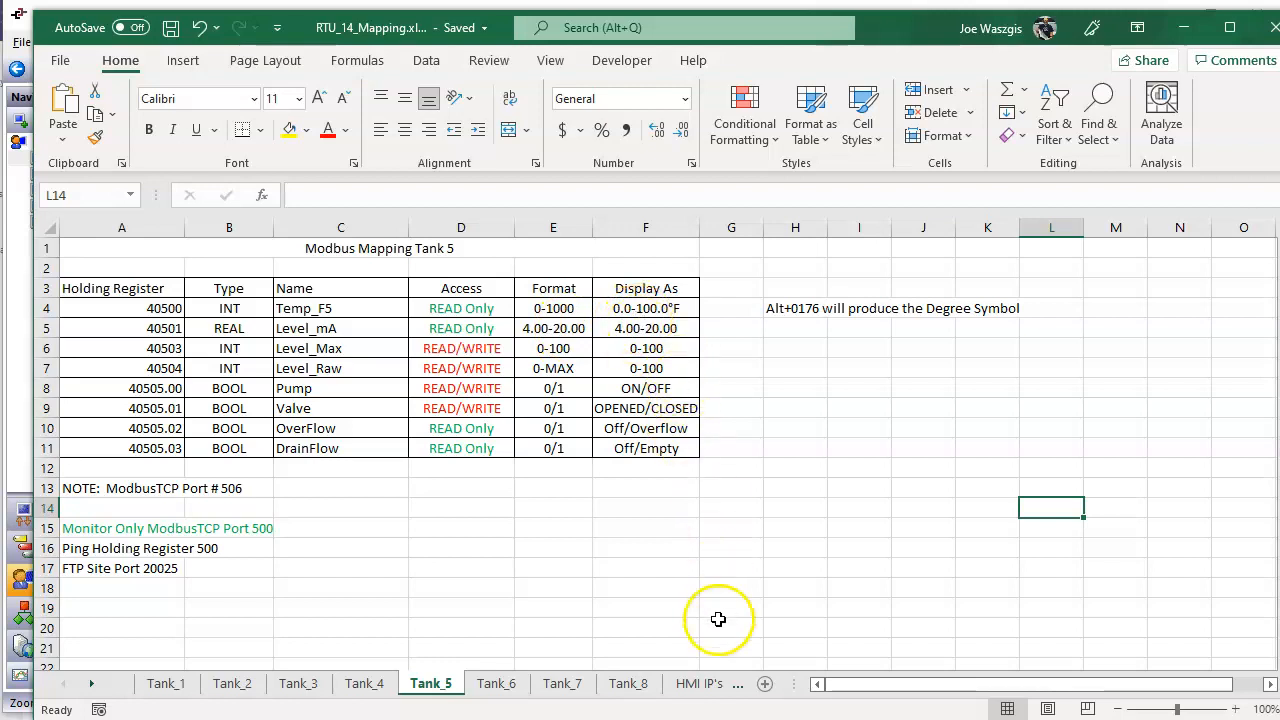
click(750, 680)
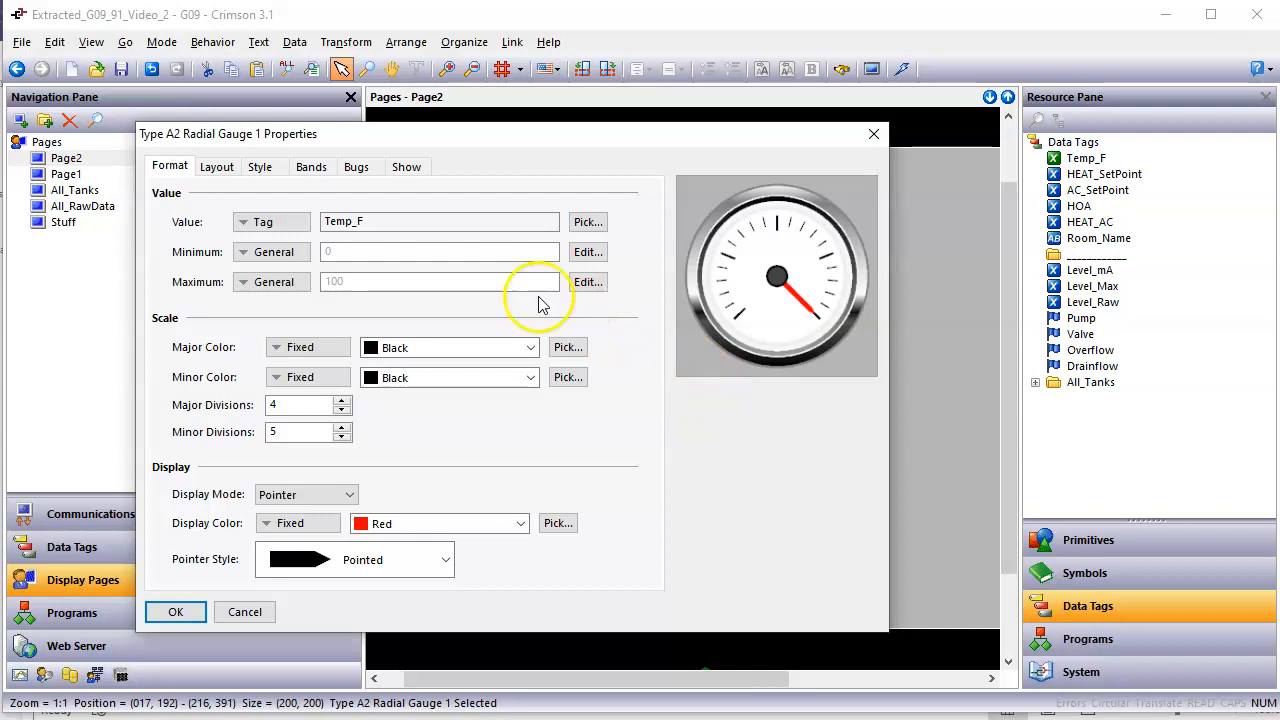
click(431, 287)
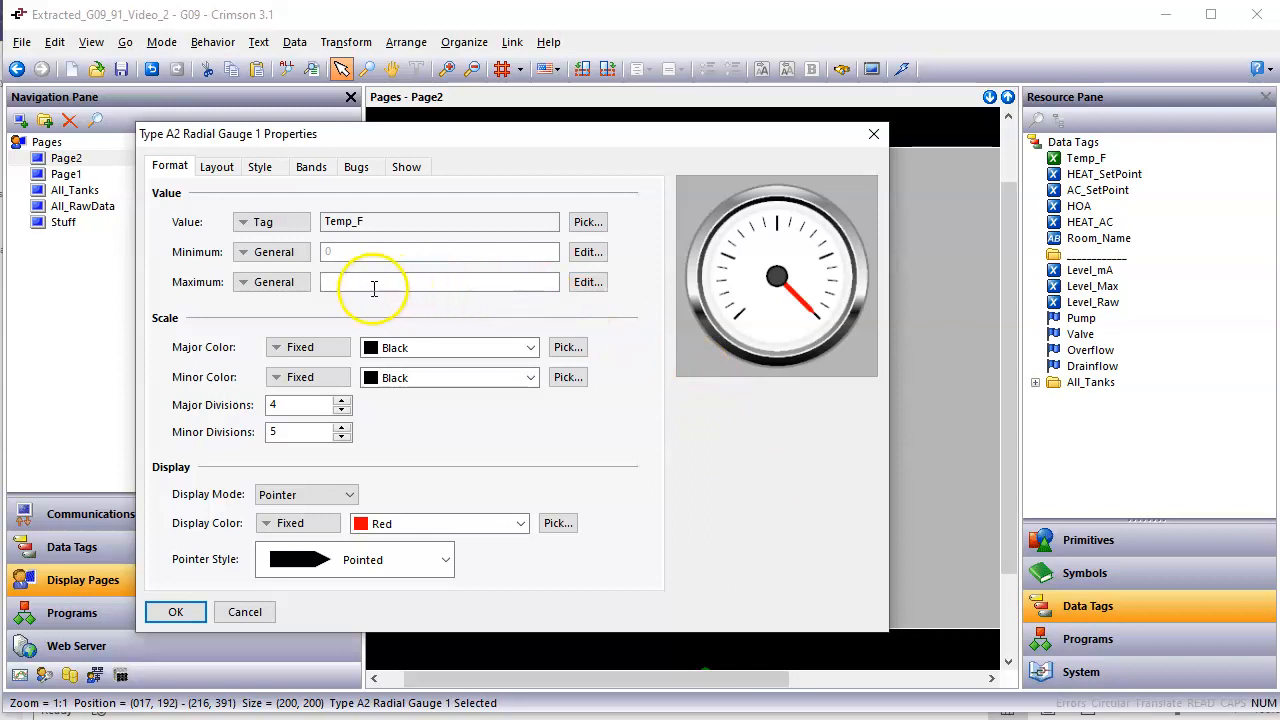
click(357, 249)
text(0)
key(Return)
click(363, 282)
text(1000)
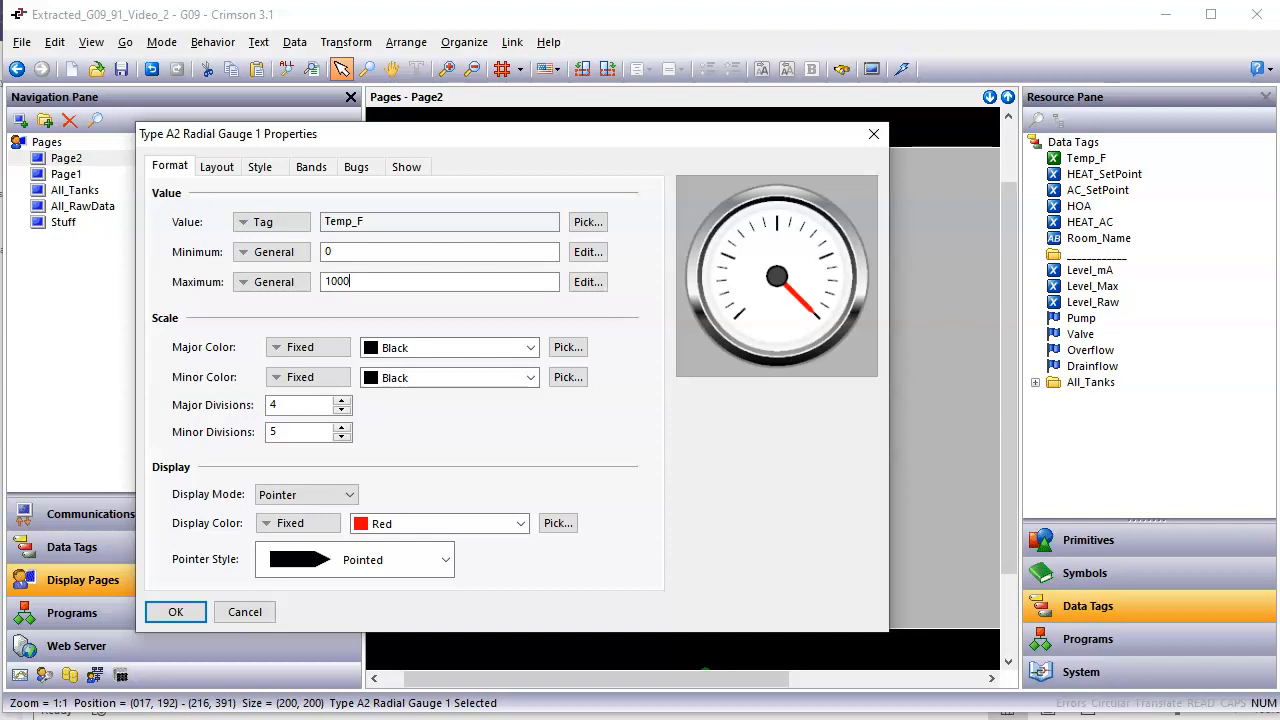
key(Return)
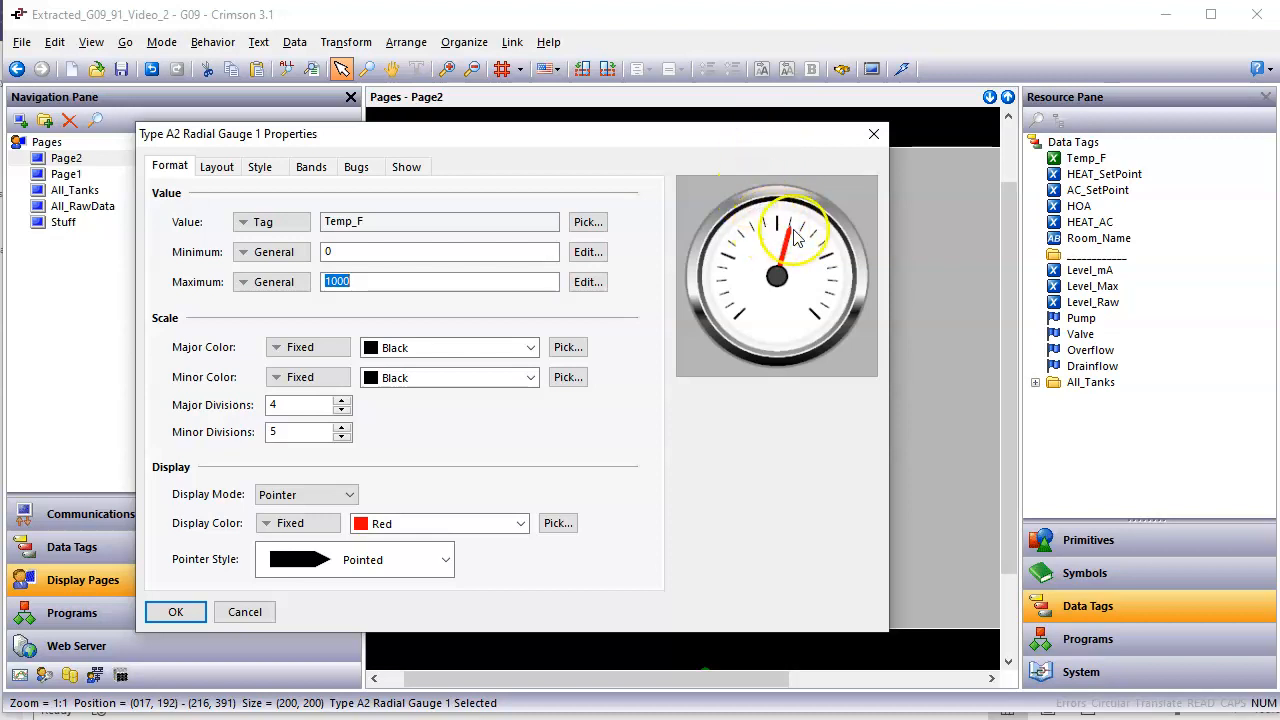
- Assign the Temp_F tag to both the Minimum and the Maximum of the gauge
drag(733, 131, 660, 45)
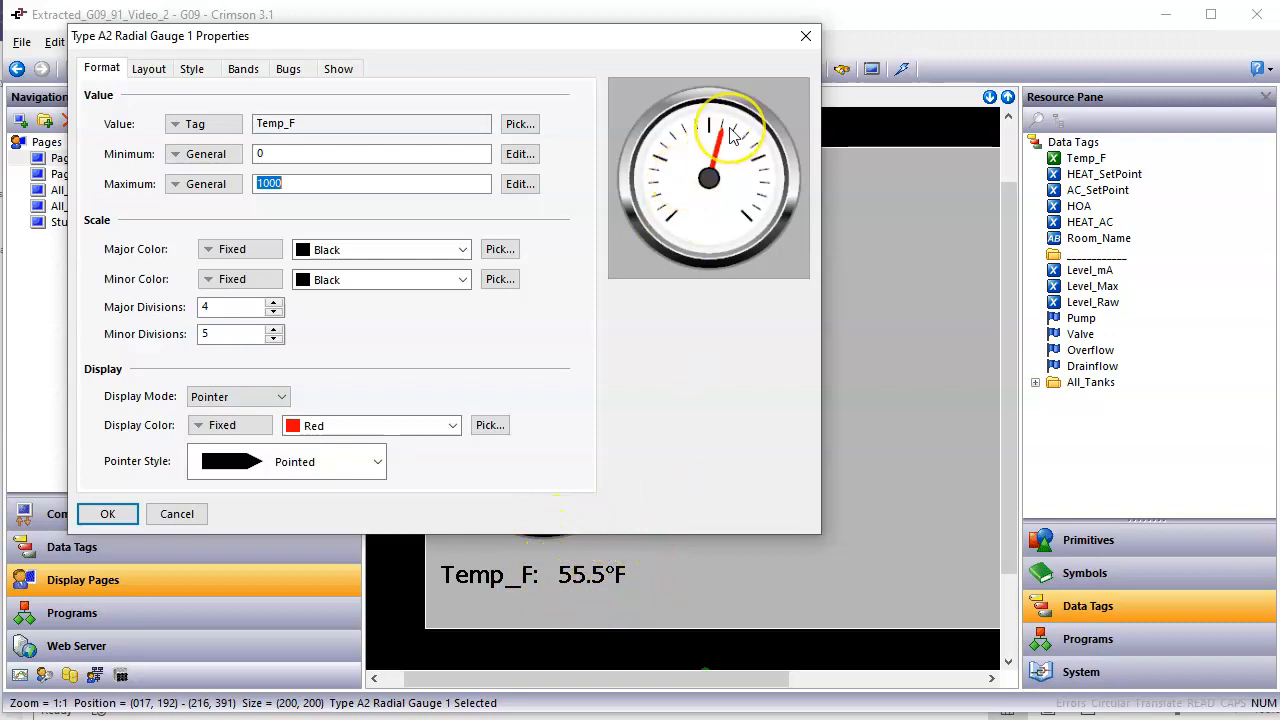
drag(634, 29, 656, 56)
click(783, 200)
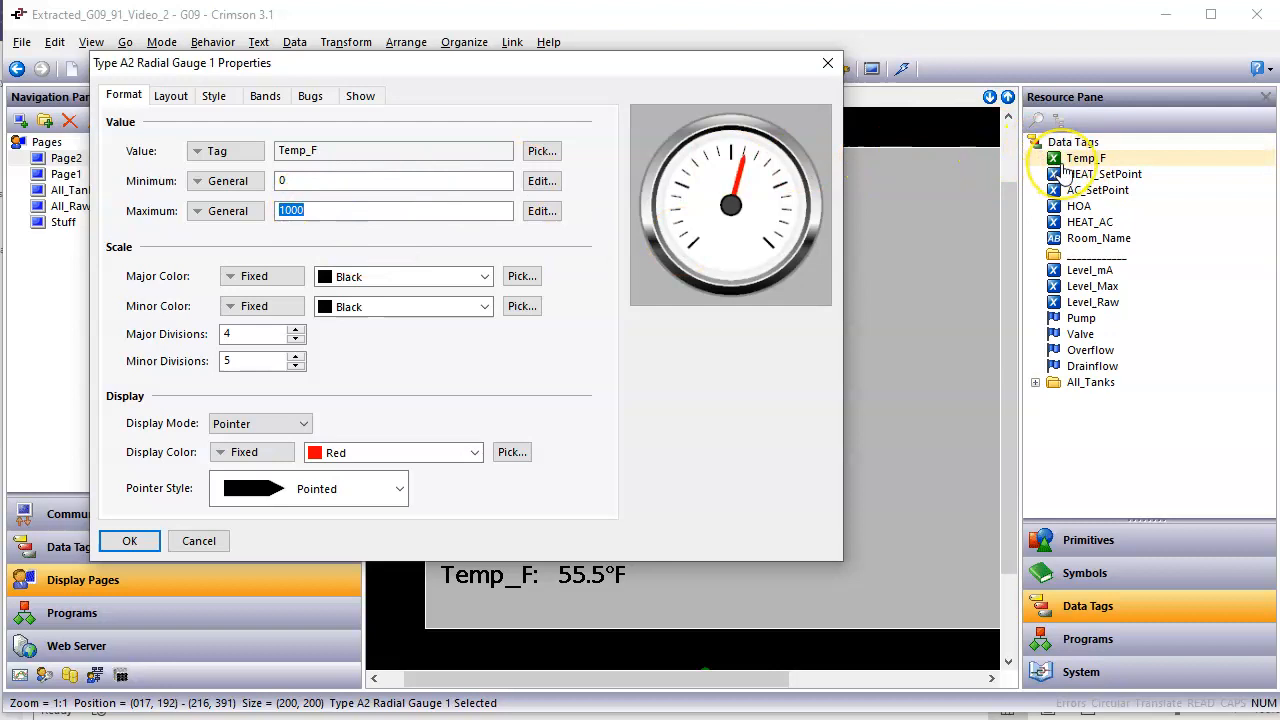
drag(1066, 168, 380, 190)
click(1034, 146)
drag(1072, 158, 380, 190)
drag(1070, 158, 412, 210)
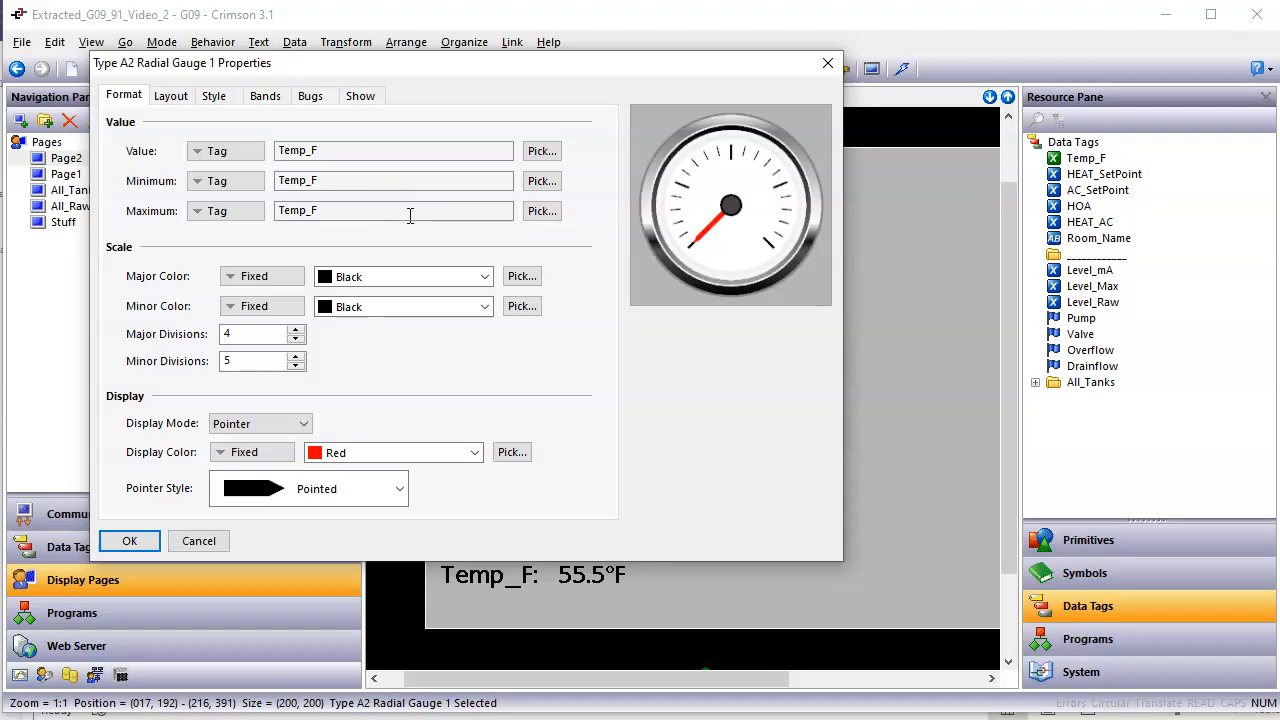
- Extend the gauge's Minimum expression to Temp_F.Min
click(328, 179)
click(320, 212)
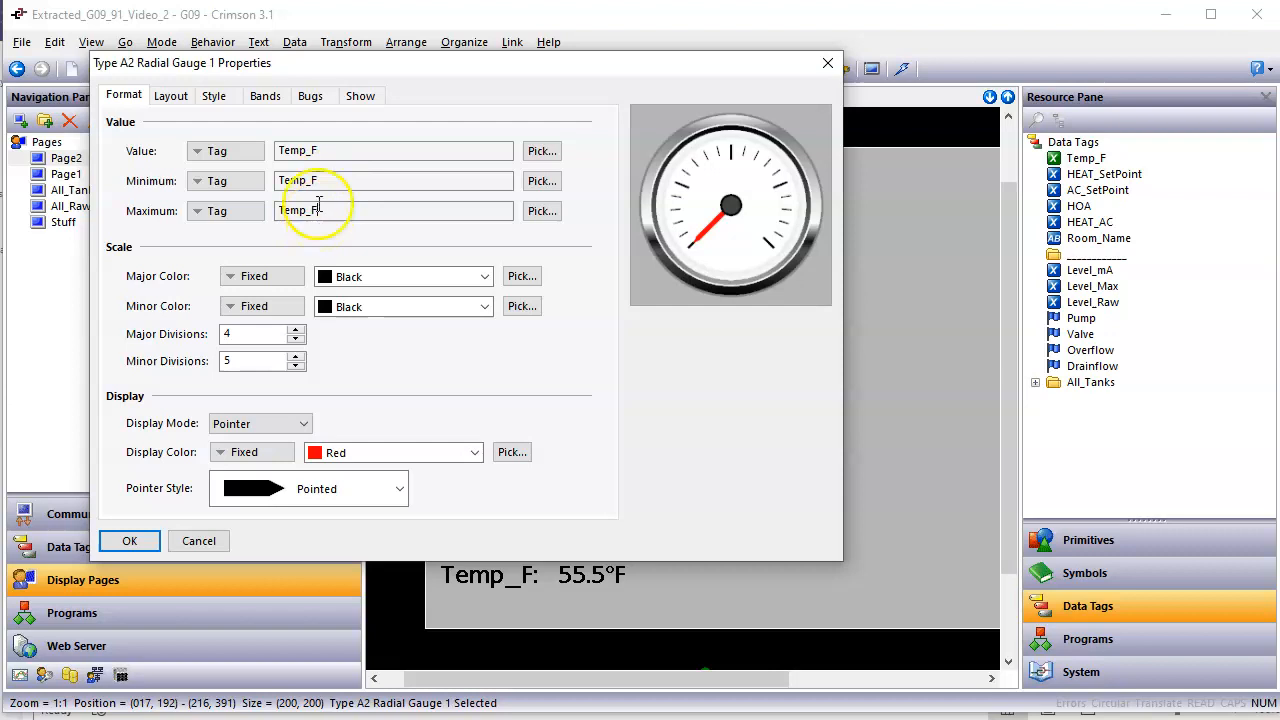
double_click(330, 180)
double_click(330, 180)
click(330, 180)
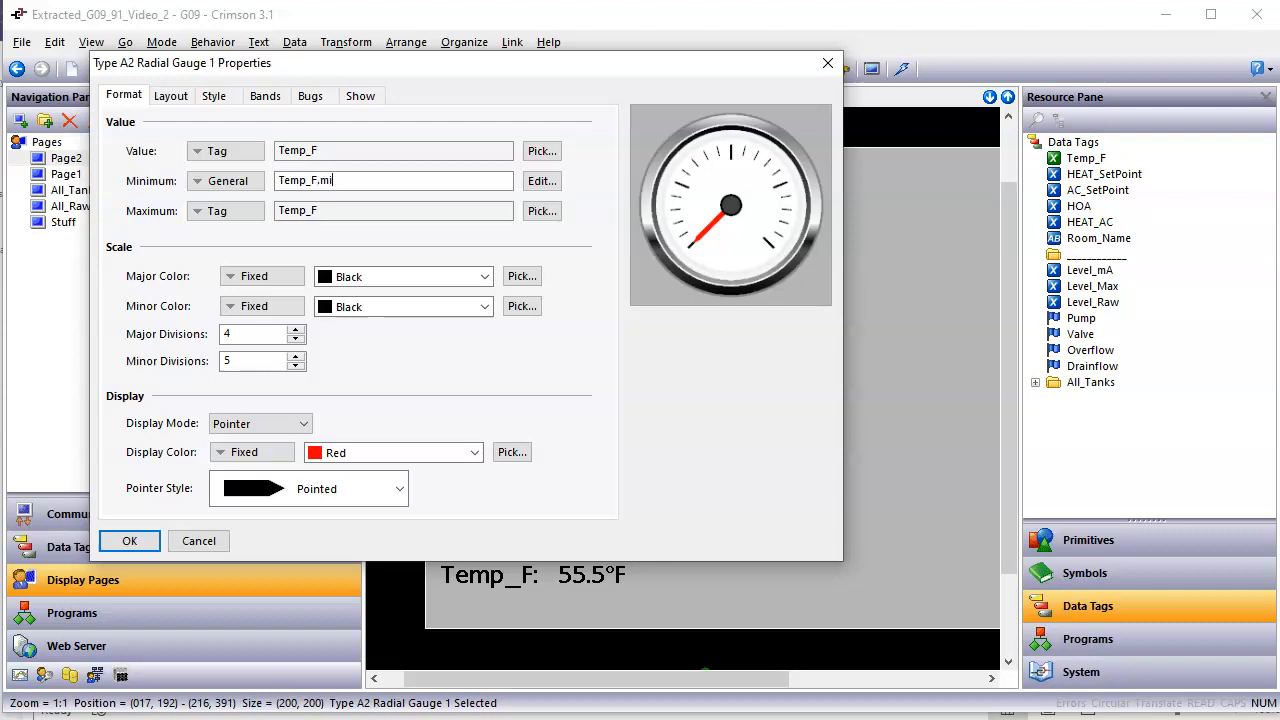
key(Return)
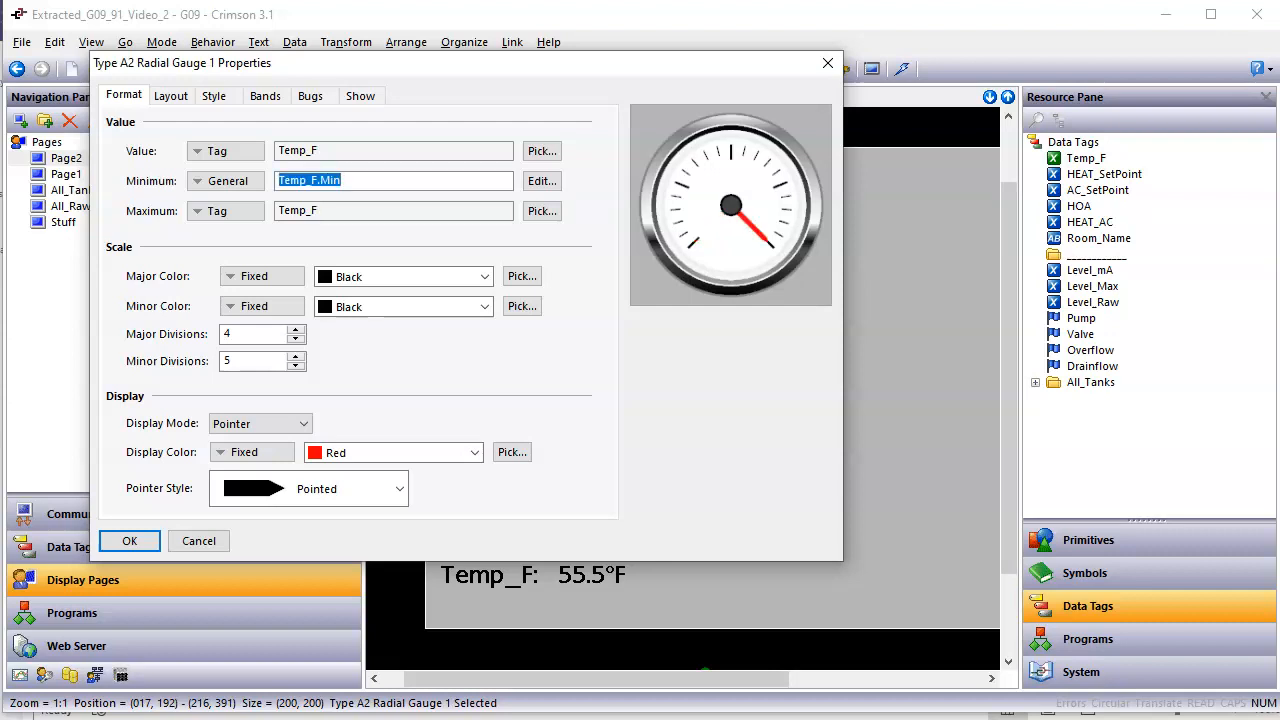
- Extend the gauge's Maximum expression to Temp_F.Max and apply the gauge properties
click(342, 211)
click(342, 212)
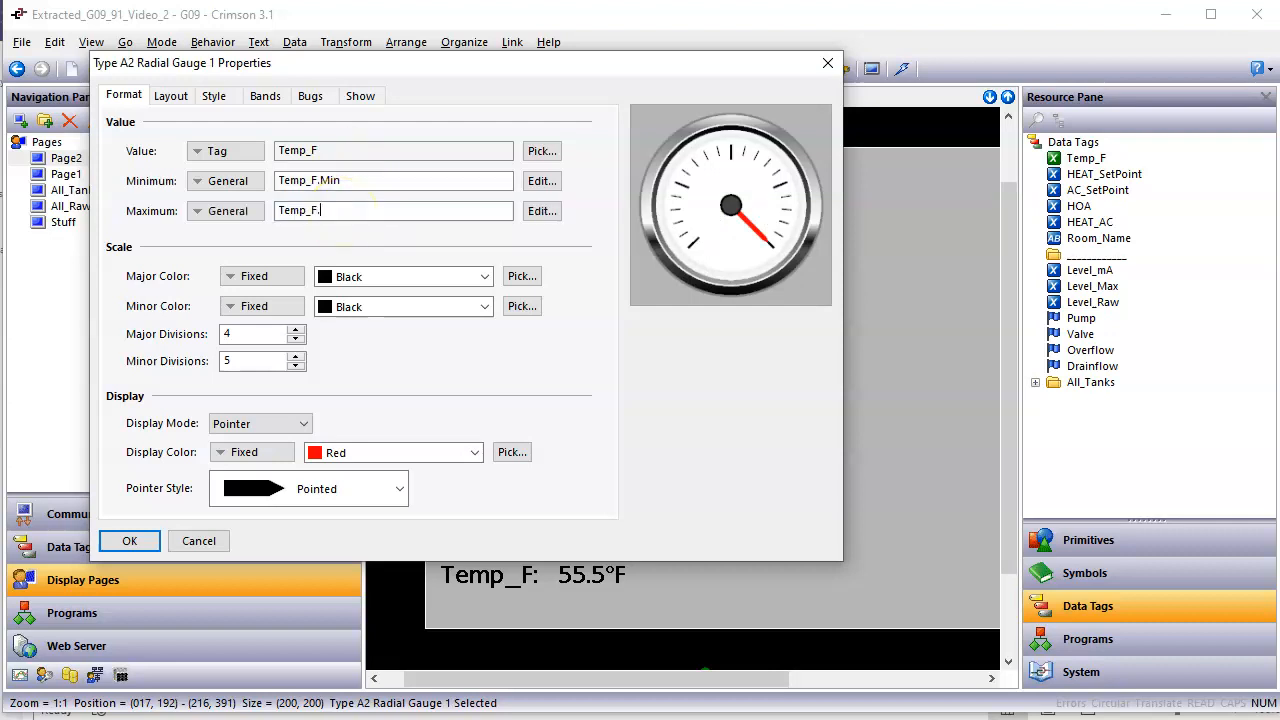
key(Return)
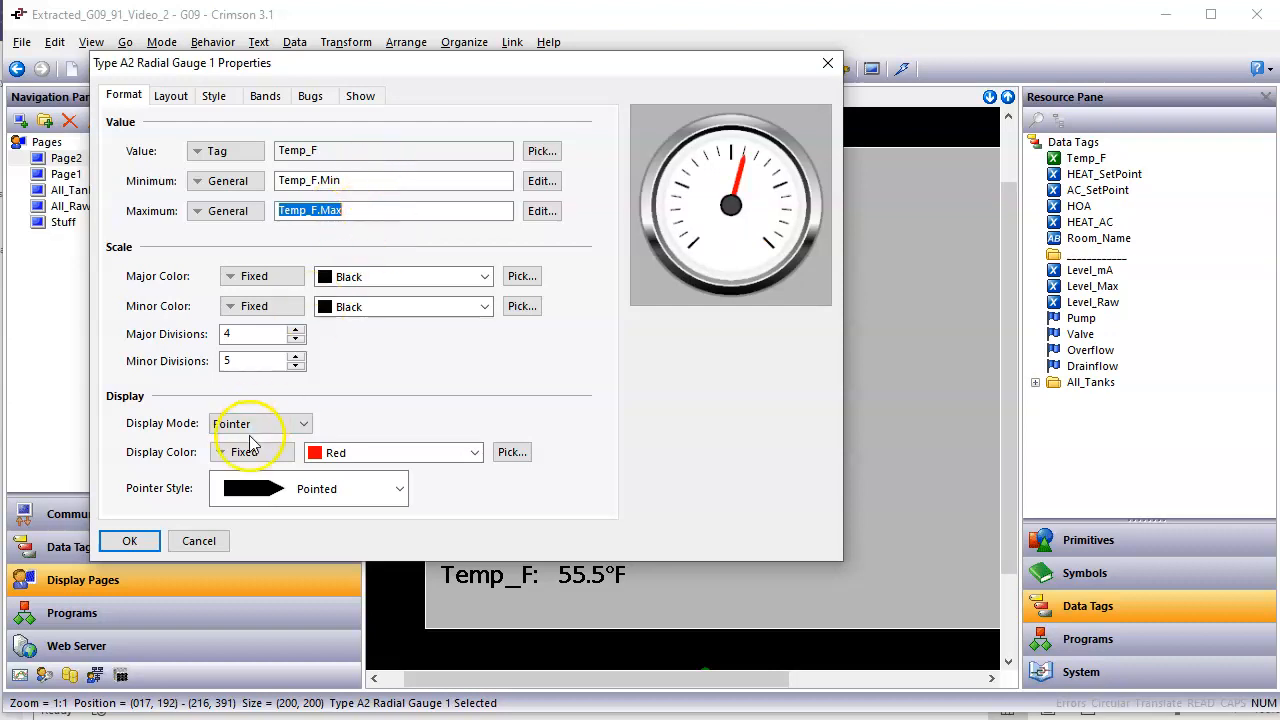
click(129, 540)
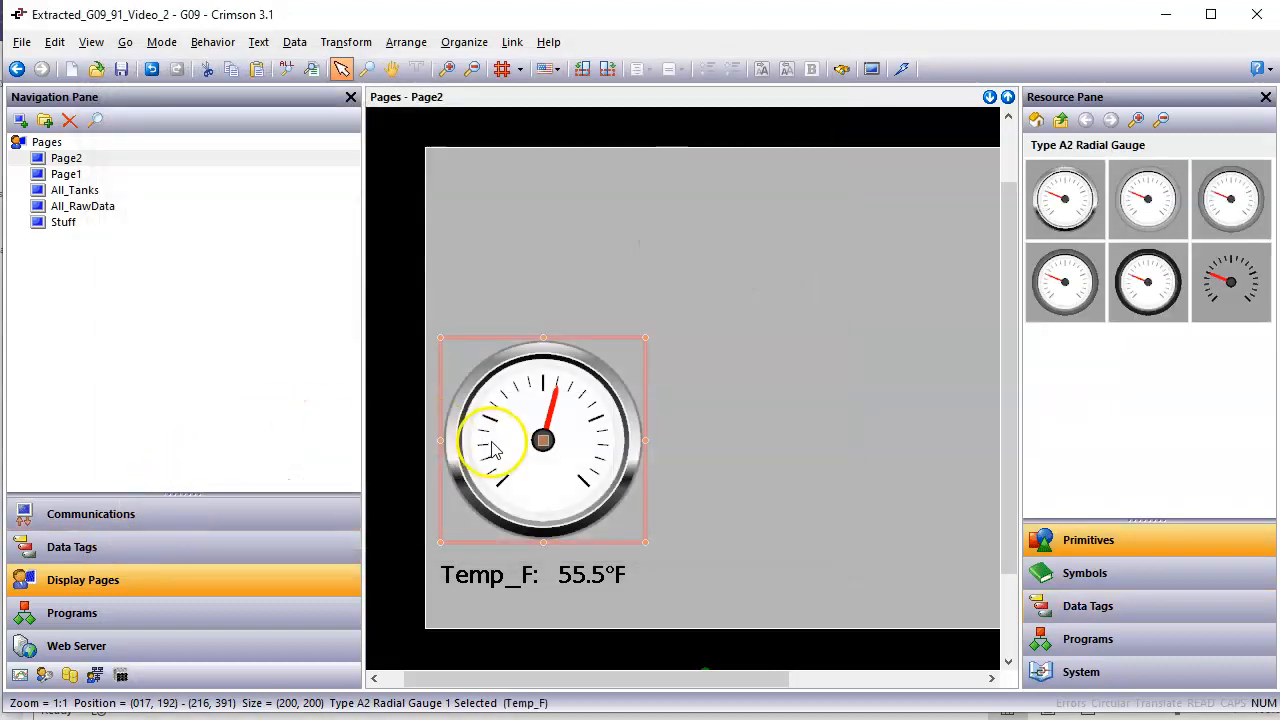
- Jump from the radial gauge to its Temp_F tag and examine the minimum and maximum data limits in the tag's format settings
right_click(530, 405)
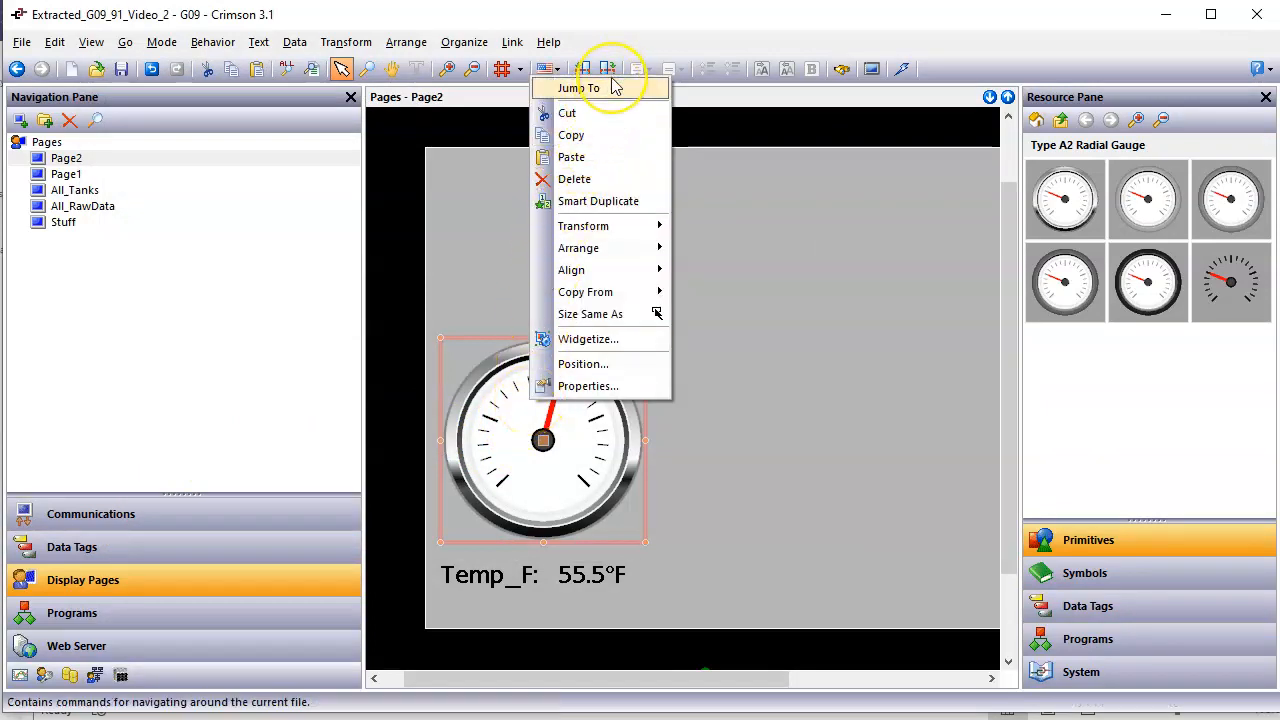
mouse_move(613, 86)
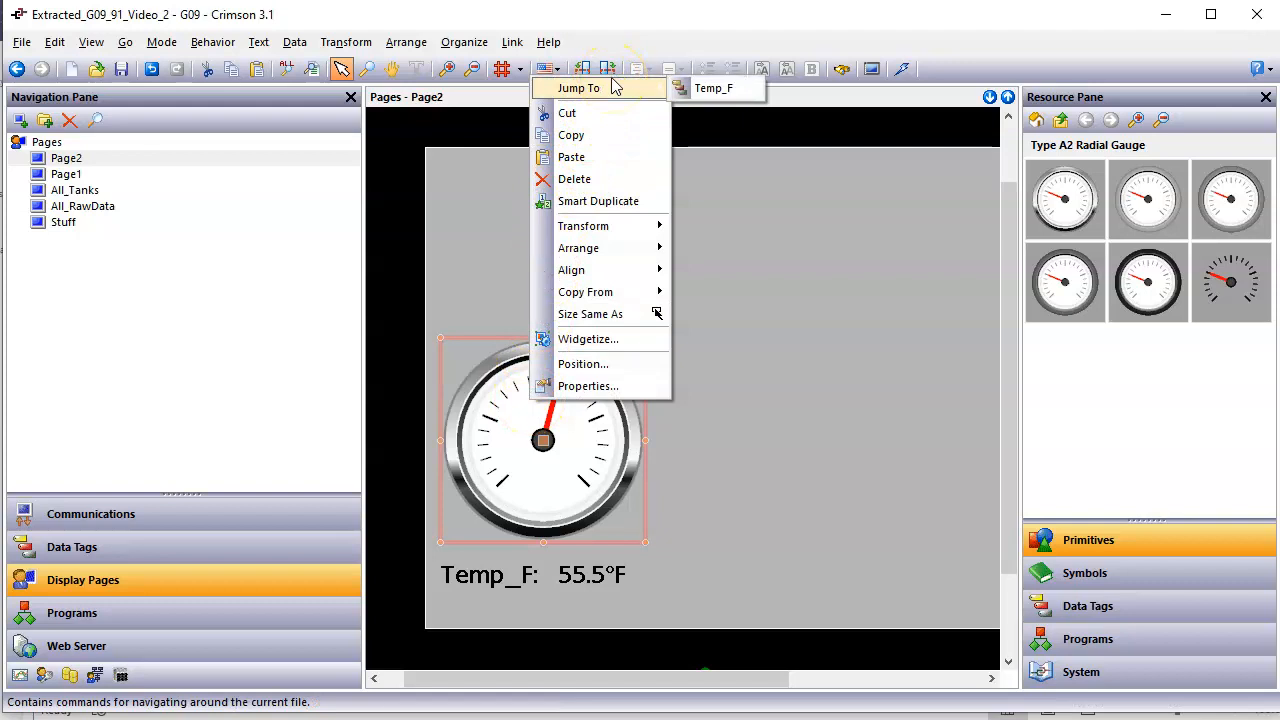
click(708, 94)
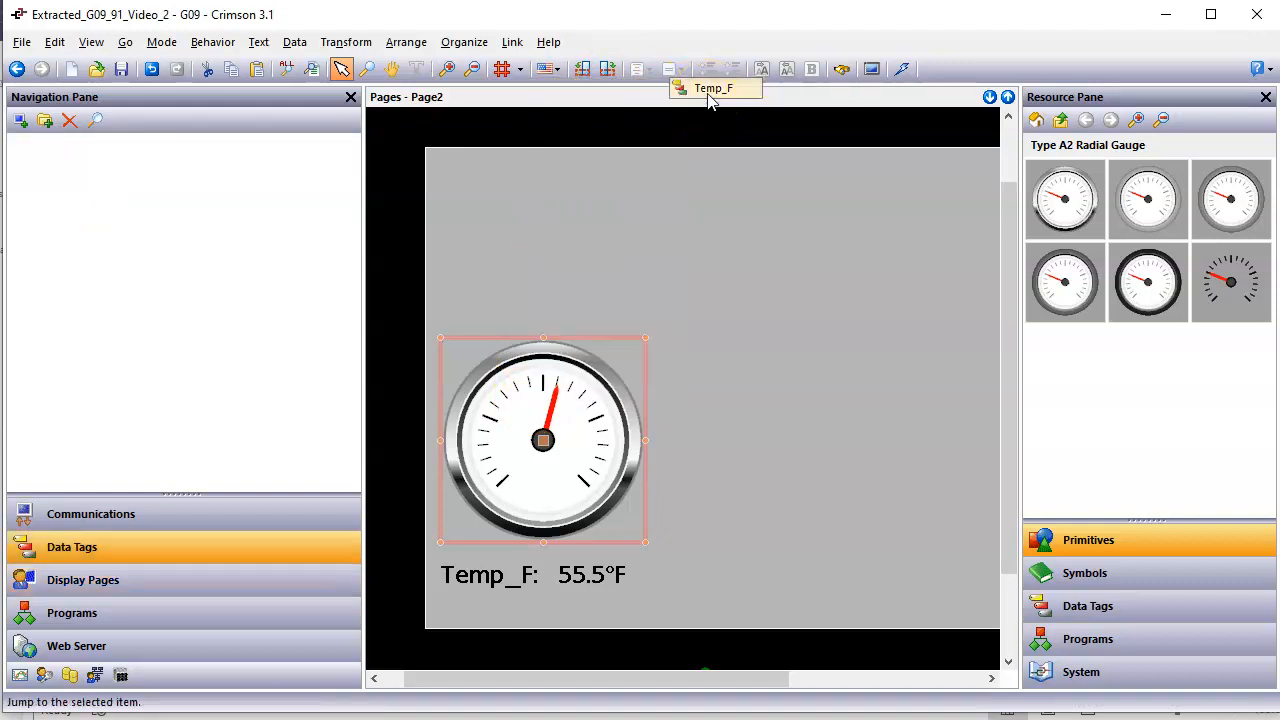
click(445, 124)
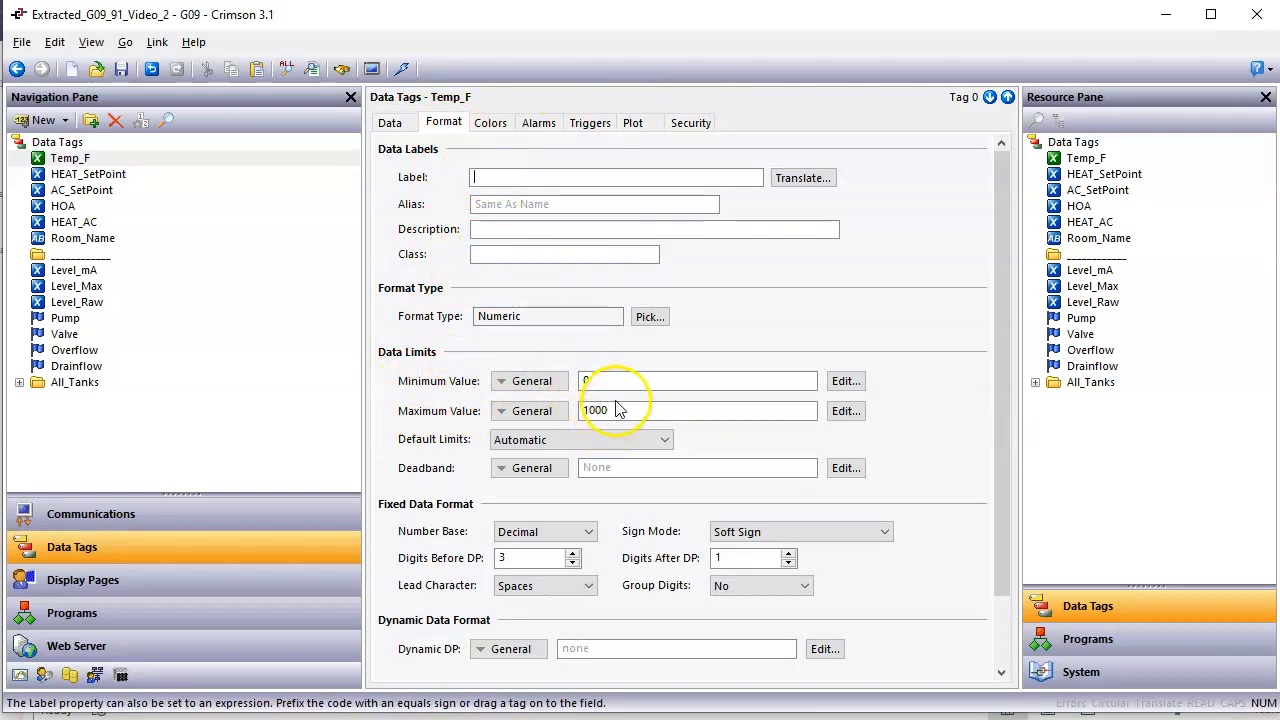
- Set the Temp_F tag's data simulation value to 777
click(392, 123)
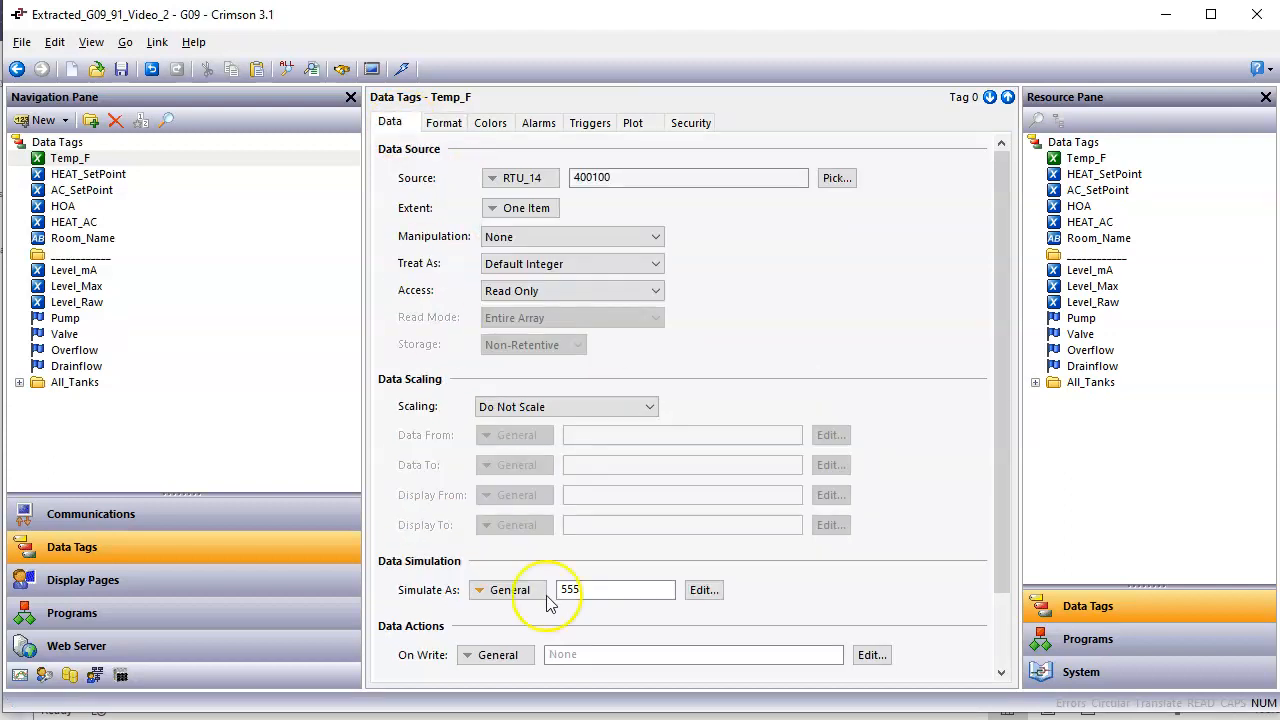
double_click(614, 590)
text(777)
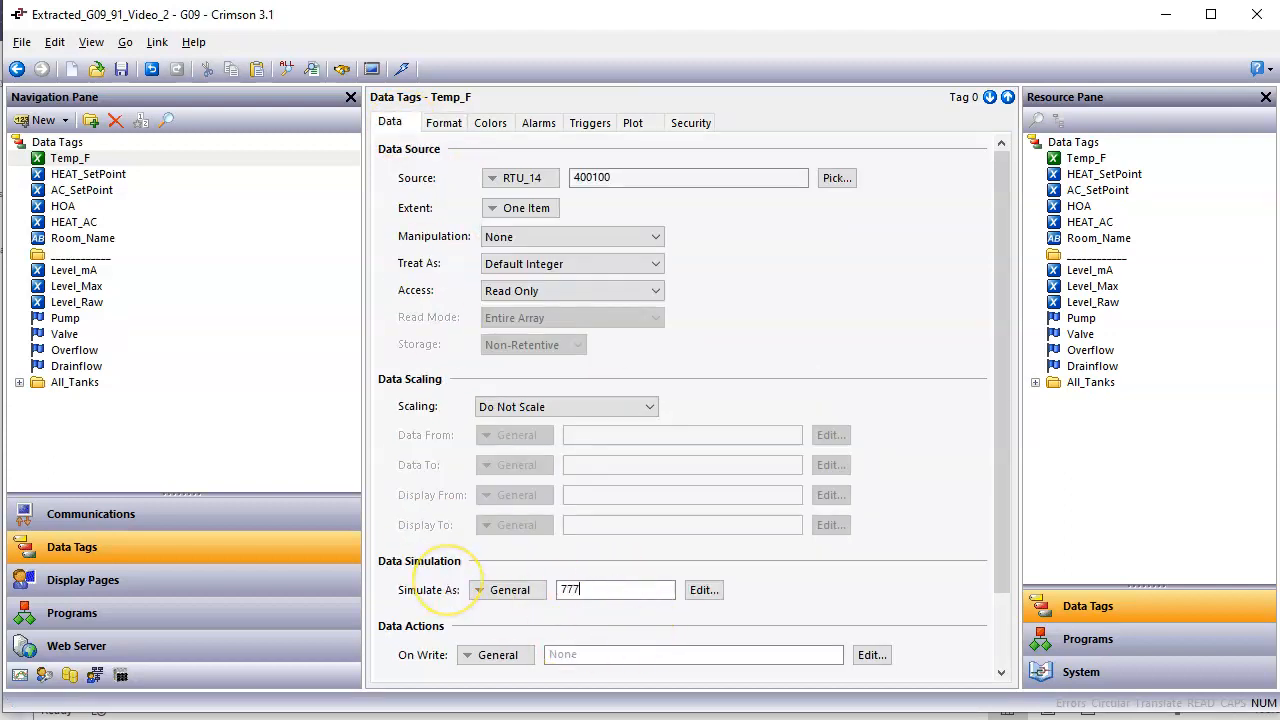
key(Return)
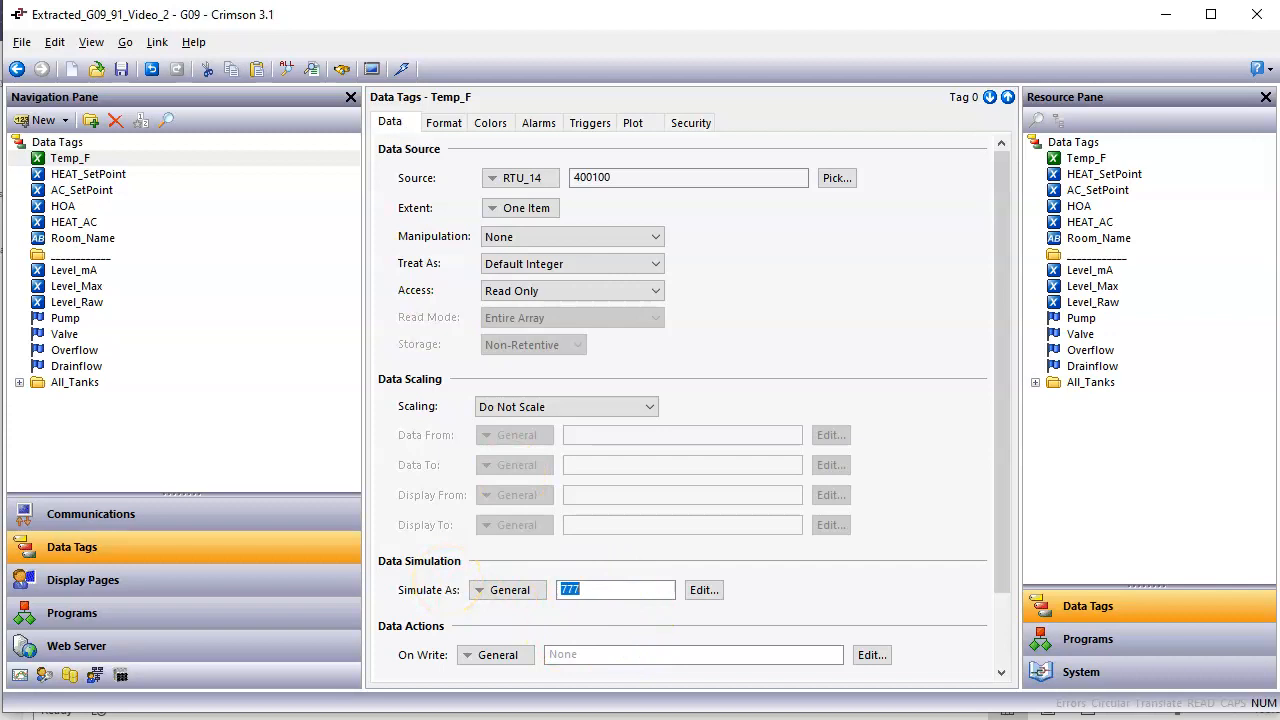
- Return to Page2 in the display pages and reapply the radial gauge's unchanged properties to refresh its pointer
click(171, 589)
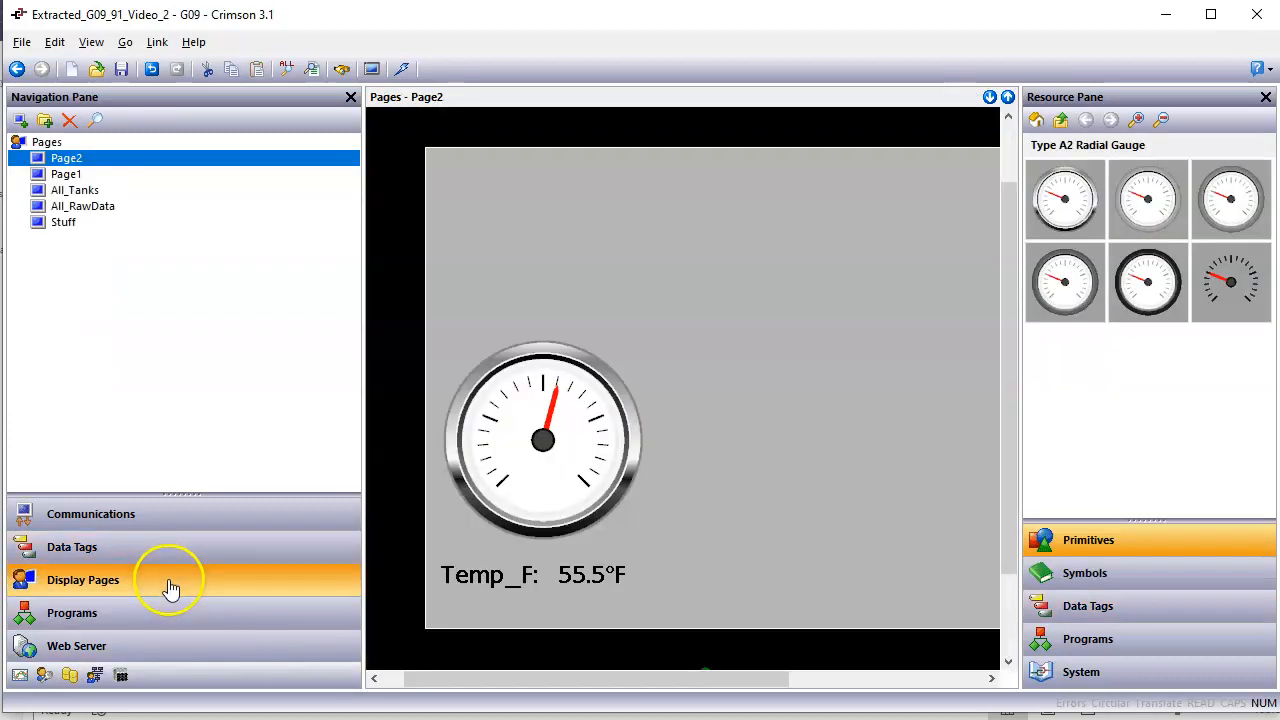
click(715, 457)
click(605, 583)
click(566, 515)
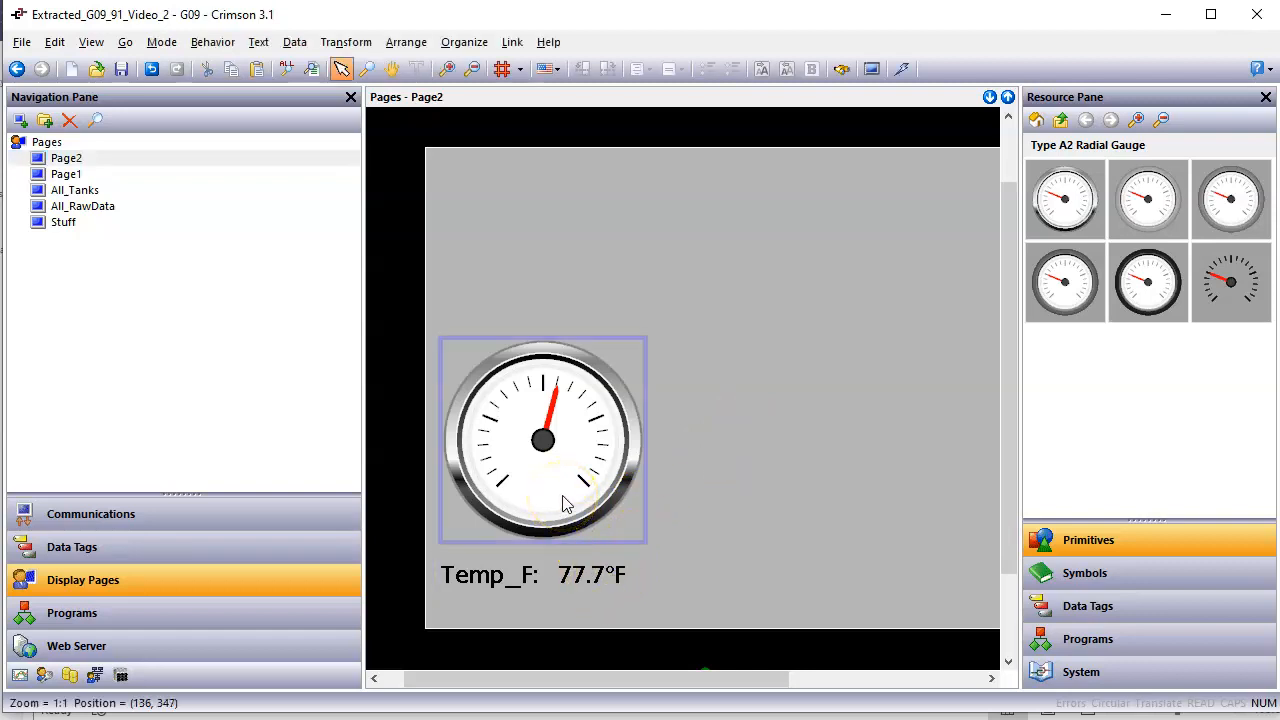
click(566, 503)
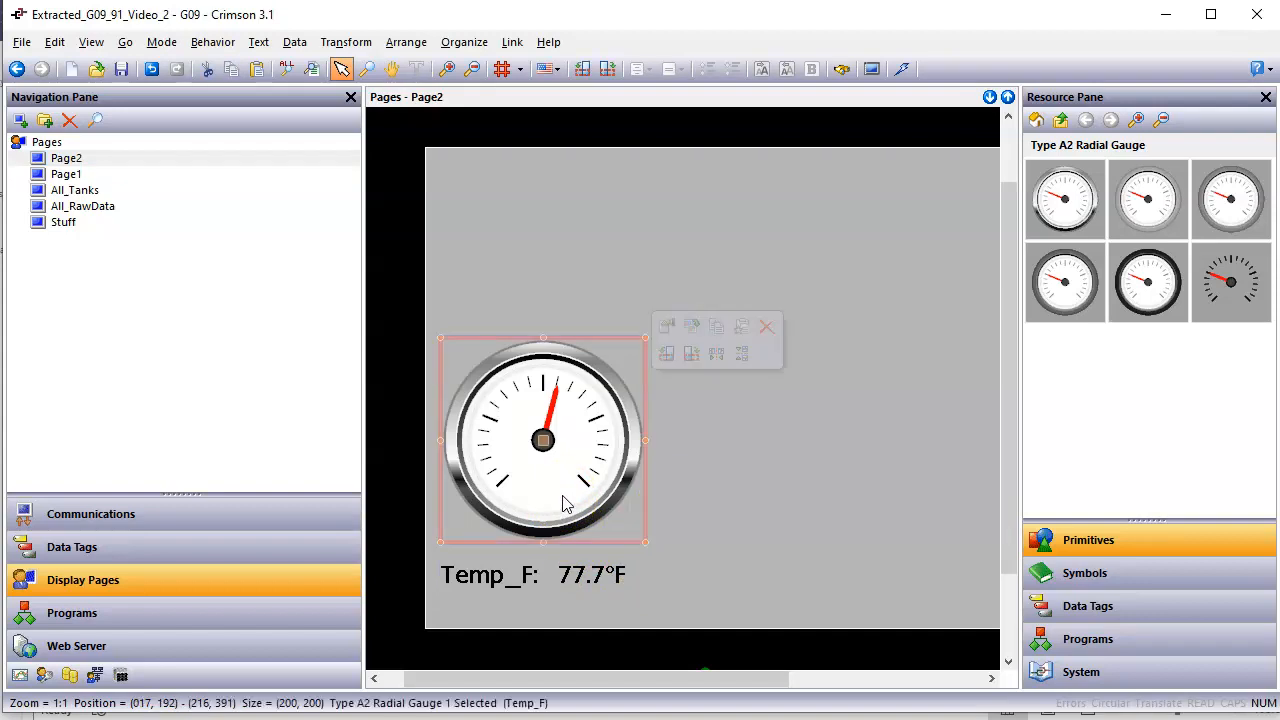
double_click(563, 503)
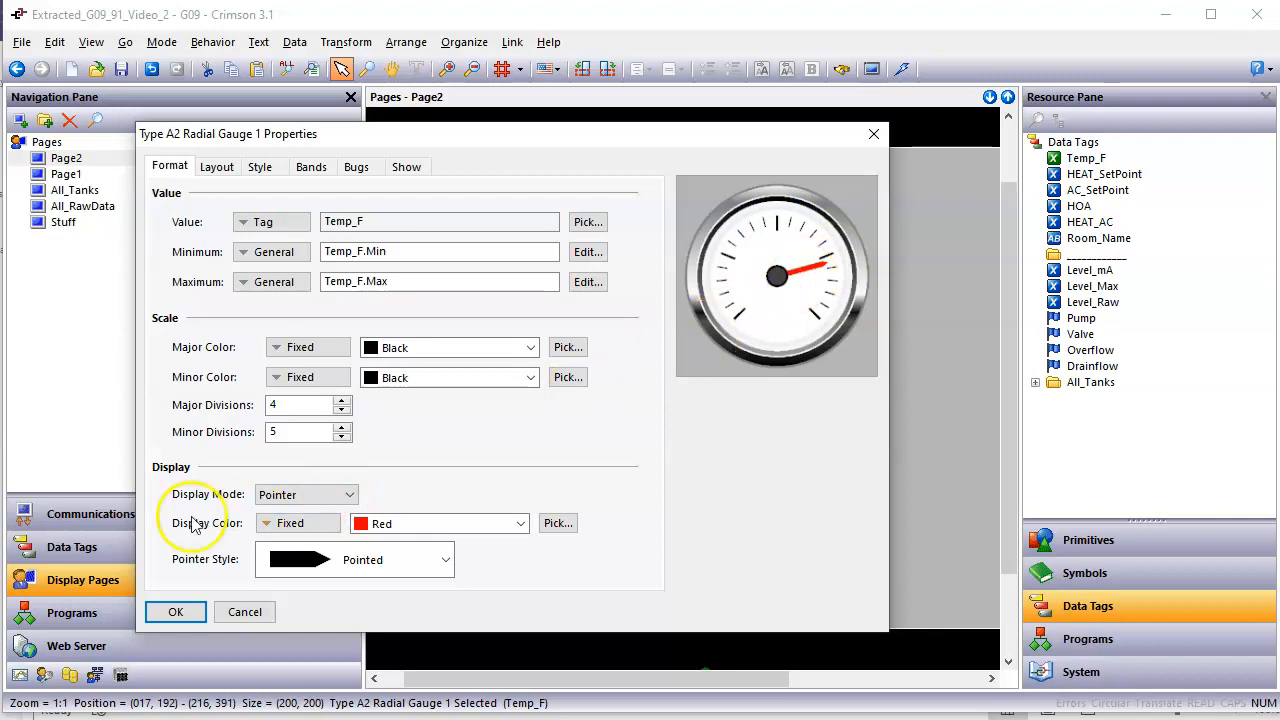
click(176, 612)
click(794, 417)
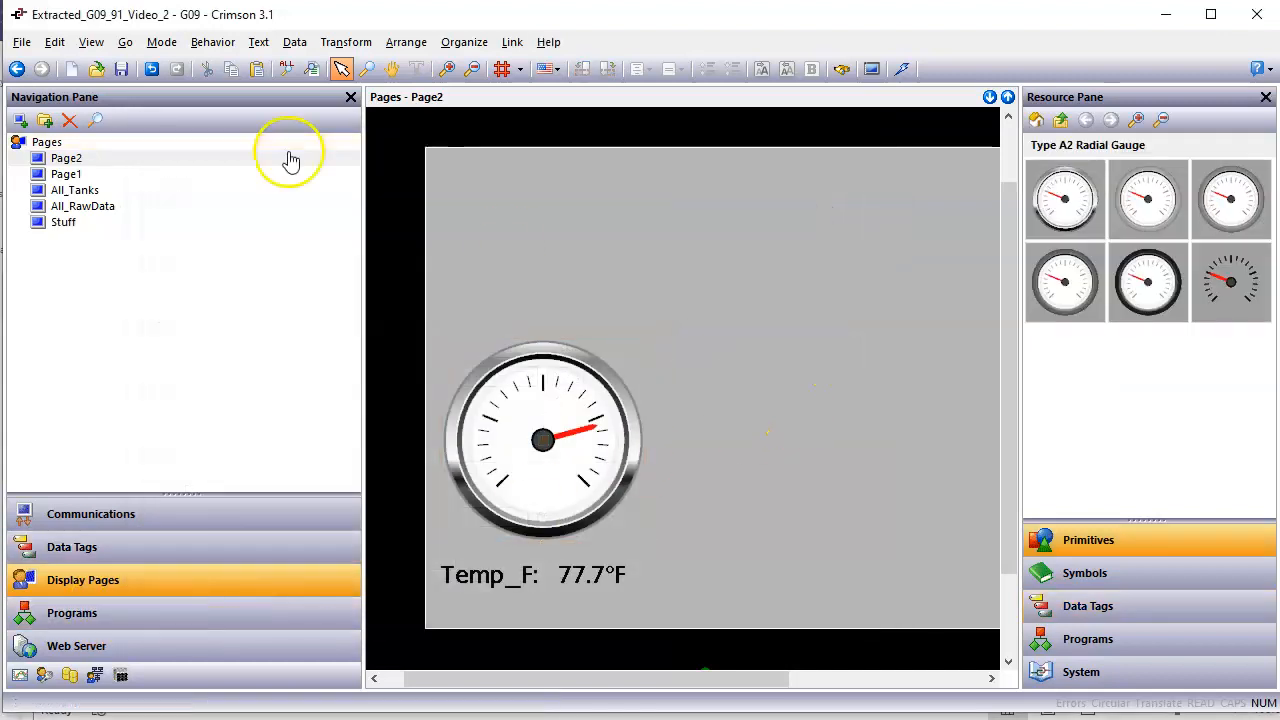
- Start saving the database under a new name, using Extracted_G09_91_Video_2.cd31 as the base file name
click(21, 42)
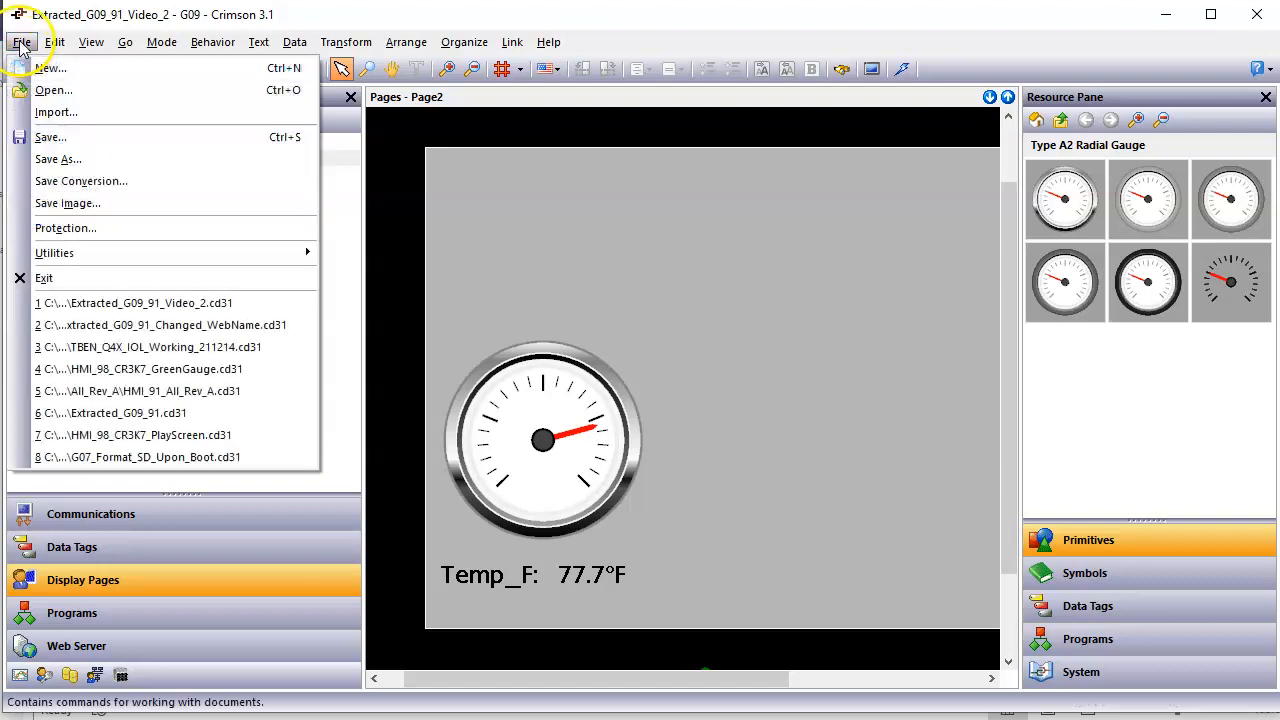
click(55, 160)
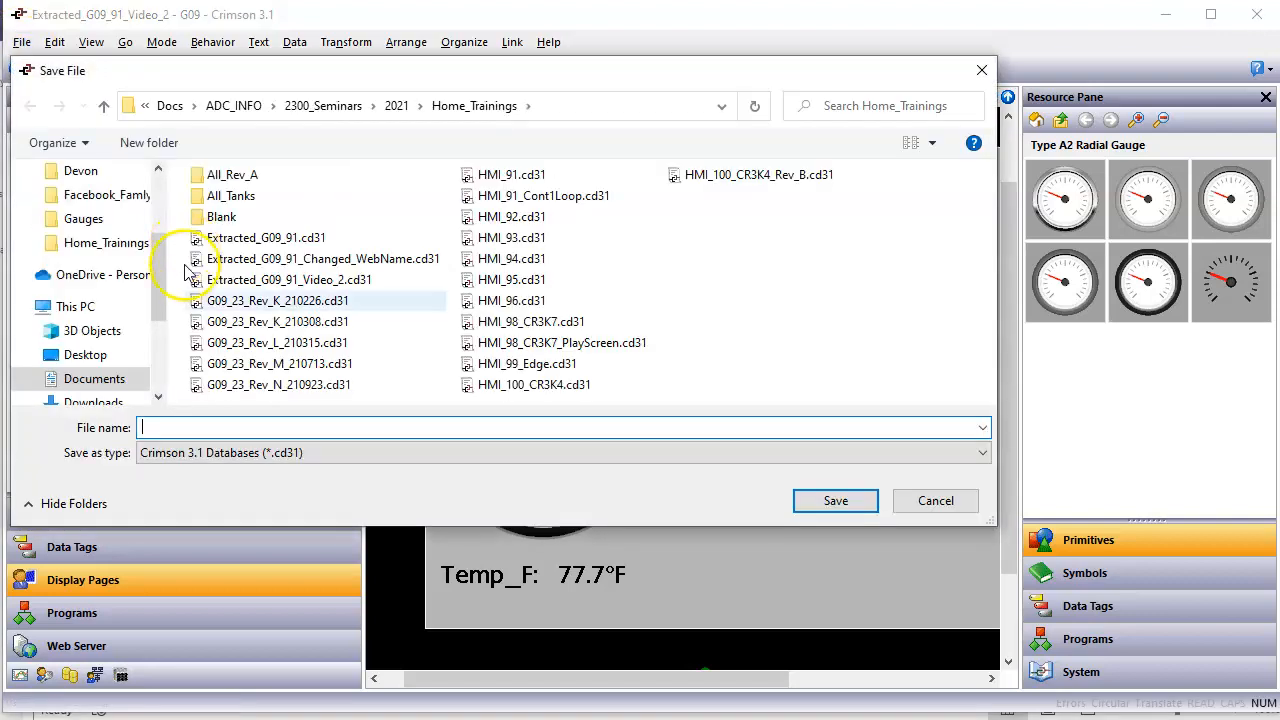
click(292, 285)
double_click(270, 432)
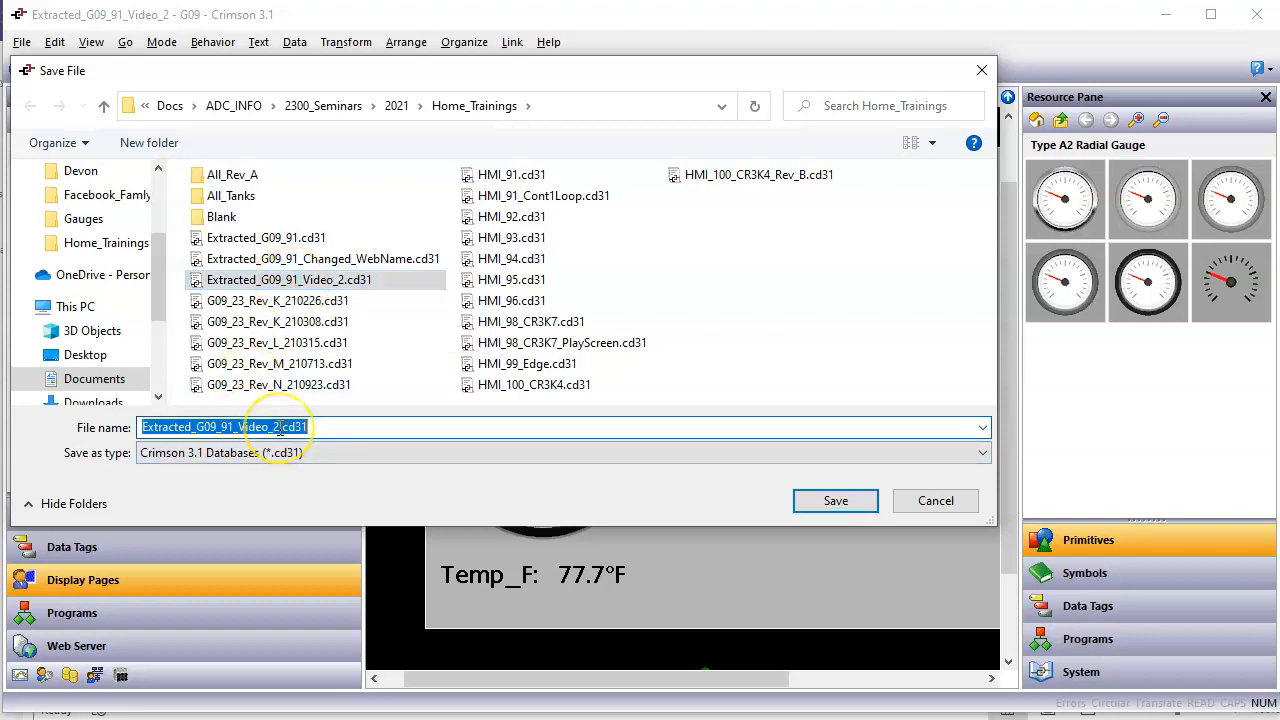
click(306, 434)
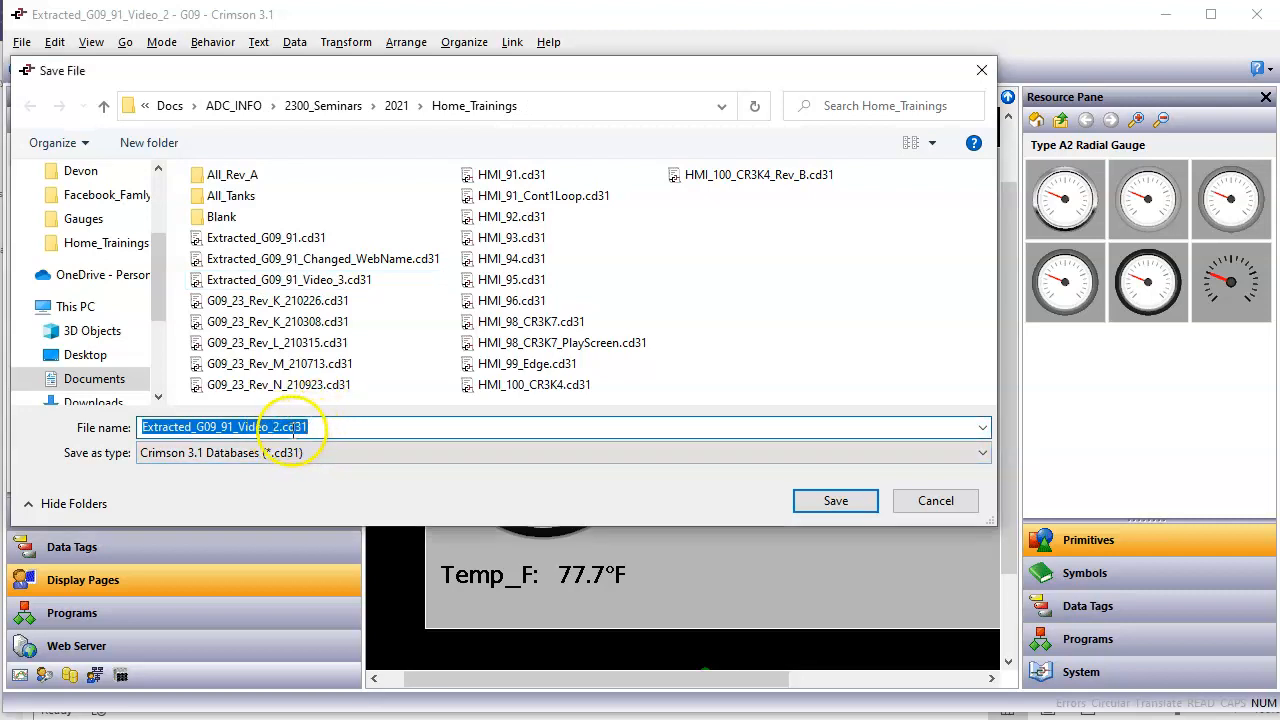
click(300, 429)
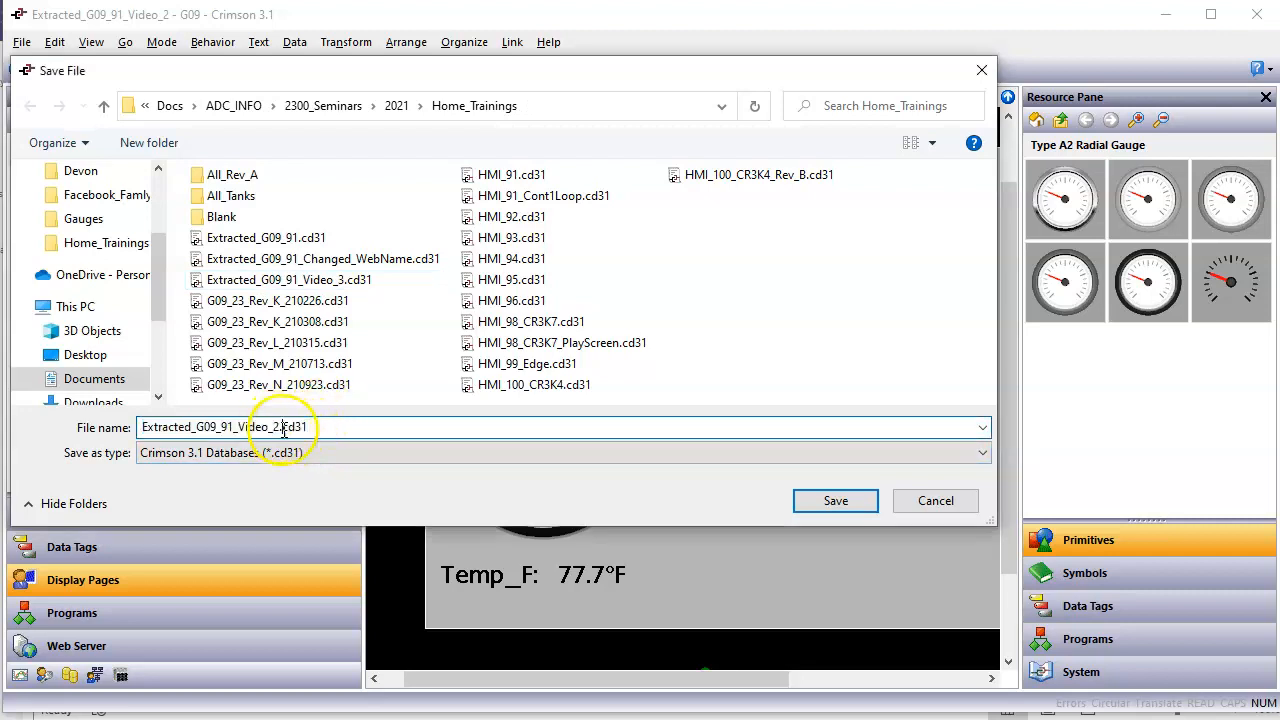
- Pick the existing Extracted_G09_91_Video_3.cd31 file as the save name and rename that listed file to Extracted_G09_91_Video_2.cd31
click(345, 280)
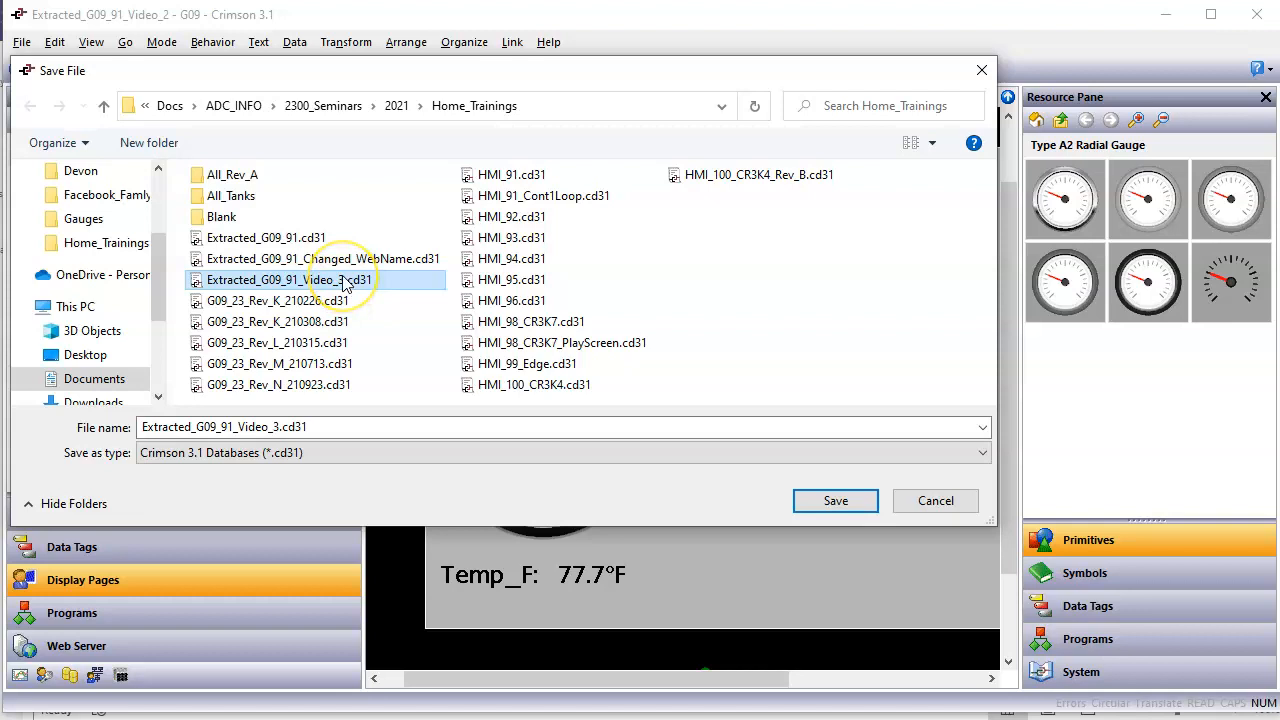
click(345, 284)
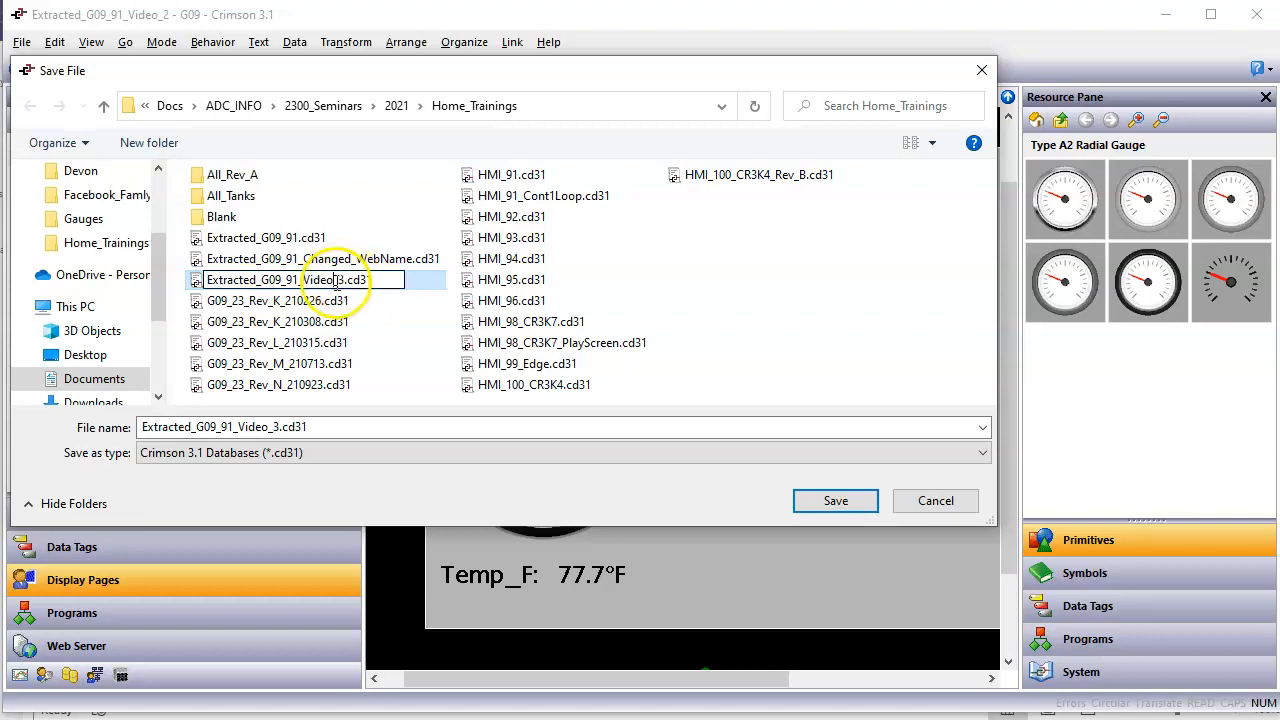
click(347, 284)
key(BackSpace)
text(2)
key(Return)
- Save the database as Extracted_G09_91_Video_3.cd31 without allocating a new database identifier, and download it to the device
click(309, 427)
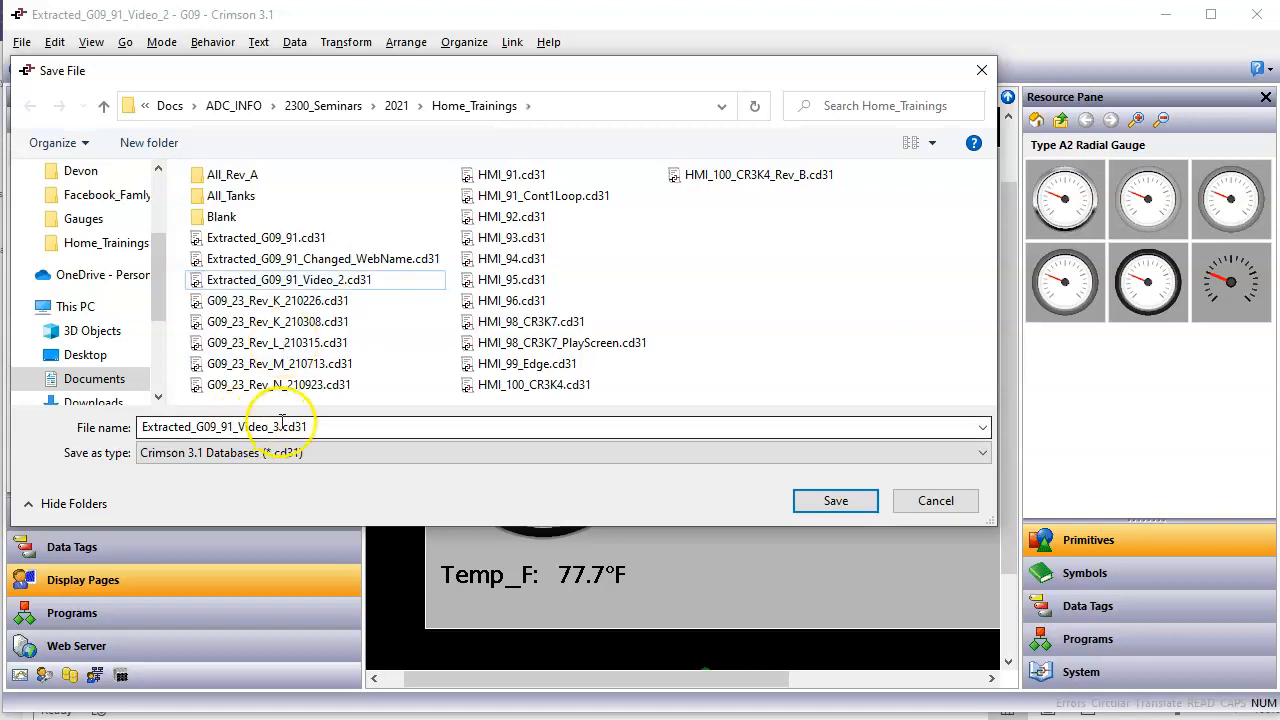
click(858, 506)
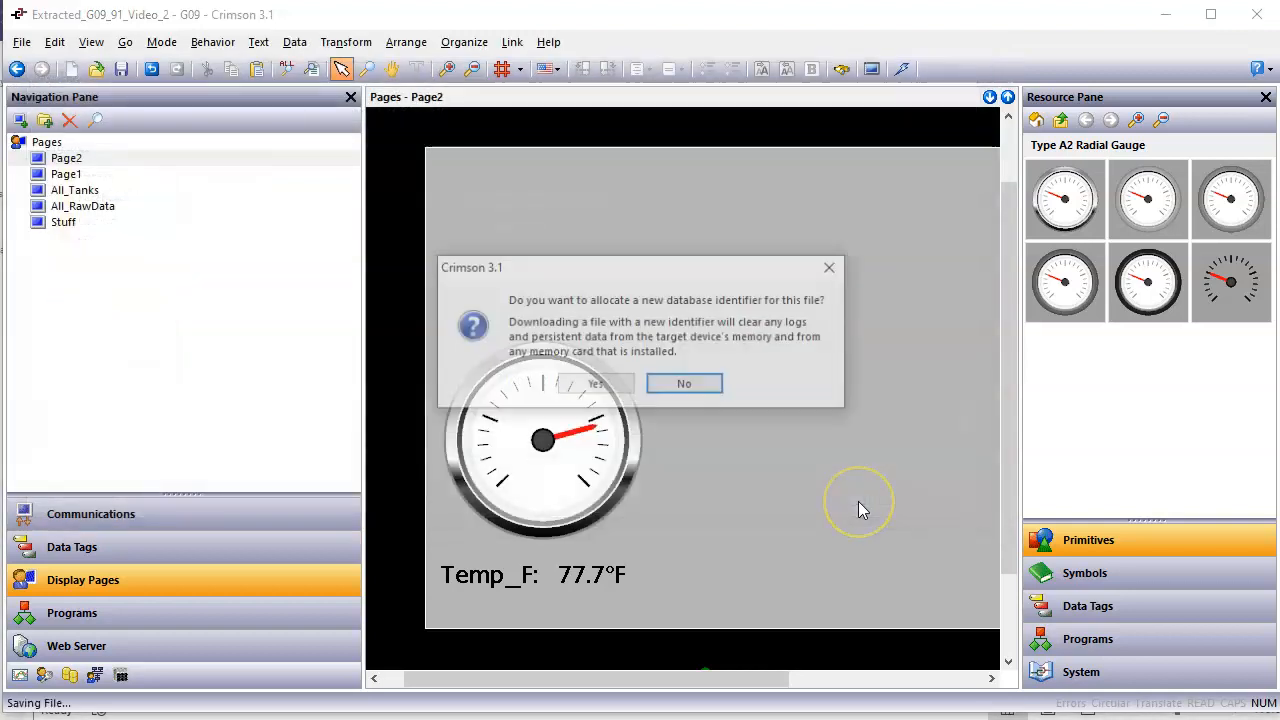
click(687, 386)
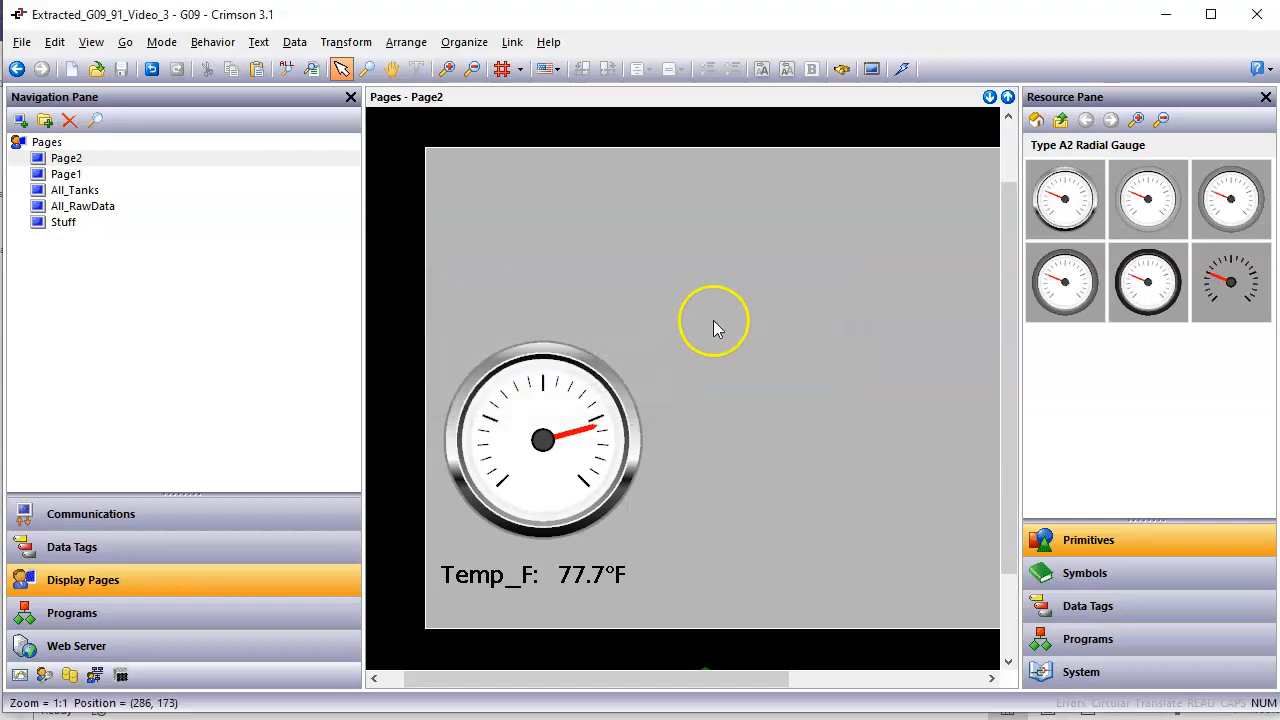
click(903, 70)
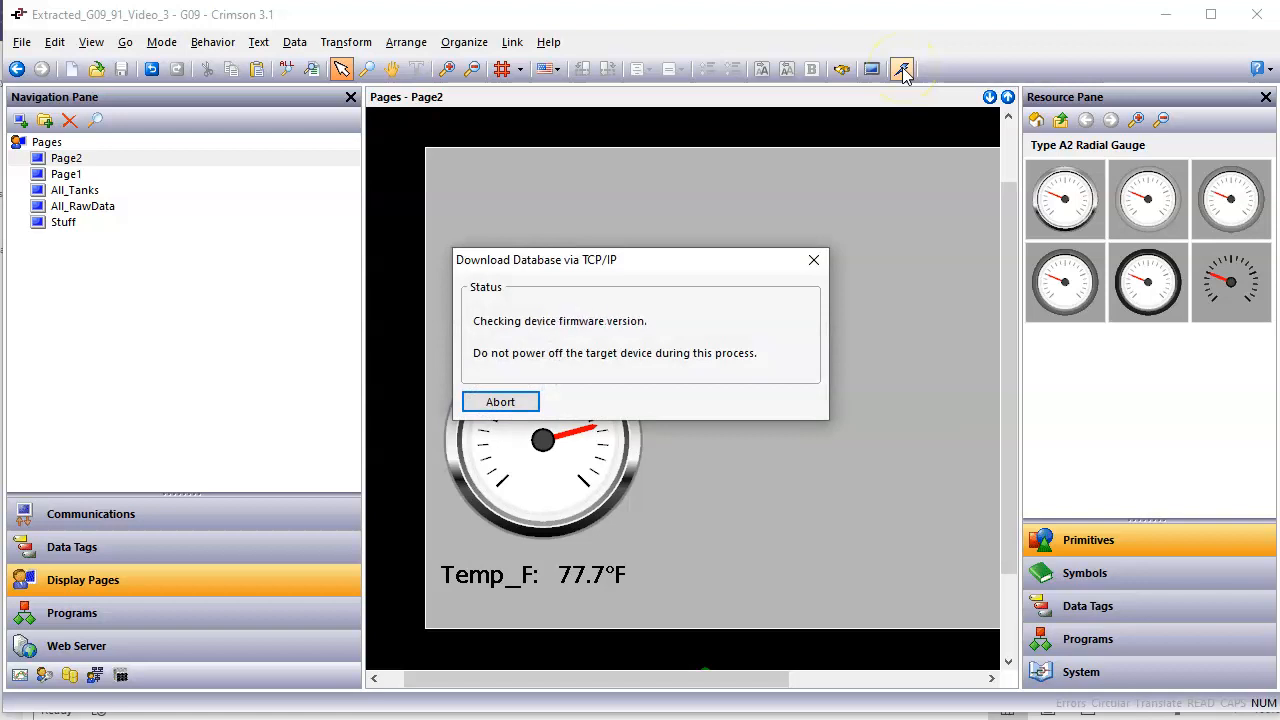
- Switch to the WaZoos 91 and RTU 14 browser pages and toggle the temperature simulation to check the gauge's response
click(462, 672)
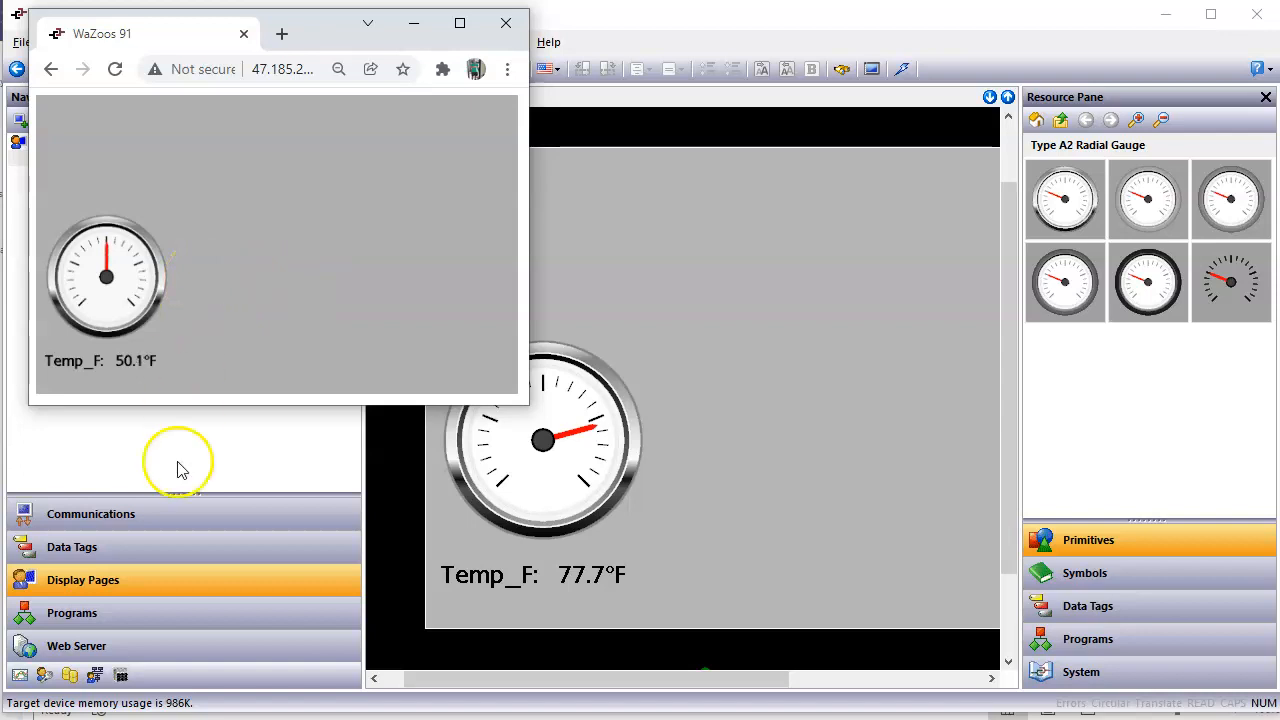
click(300, 665)
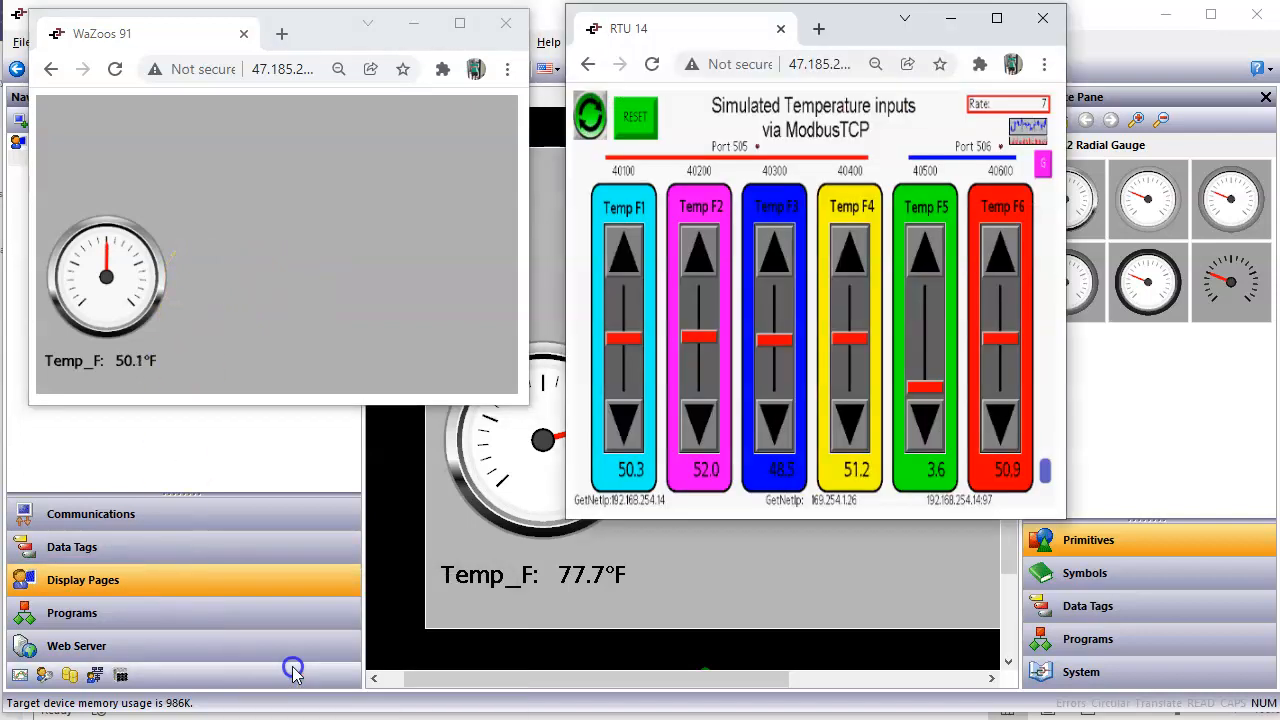
click(591, 120)
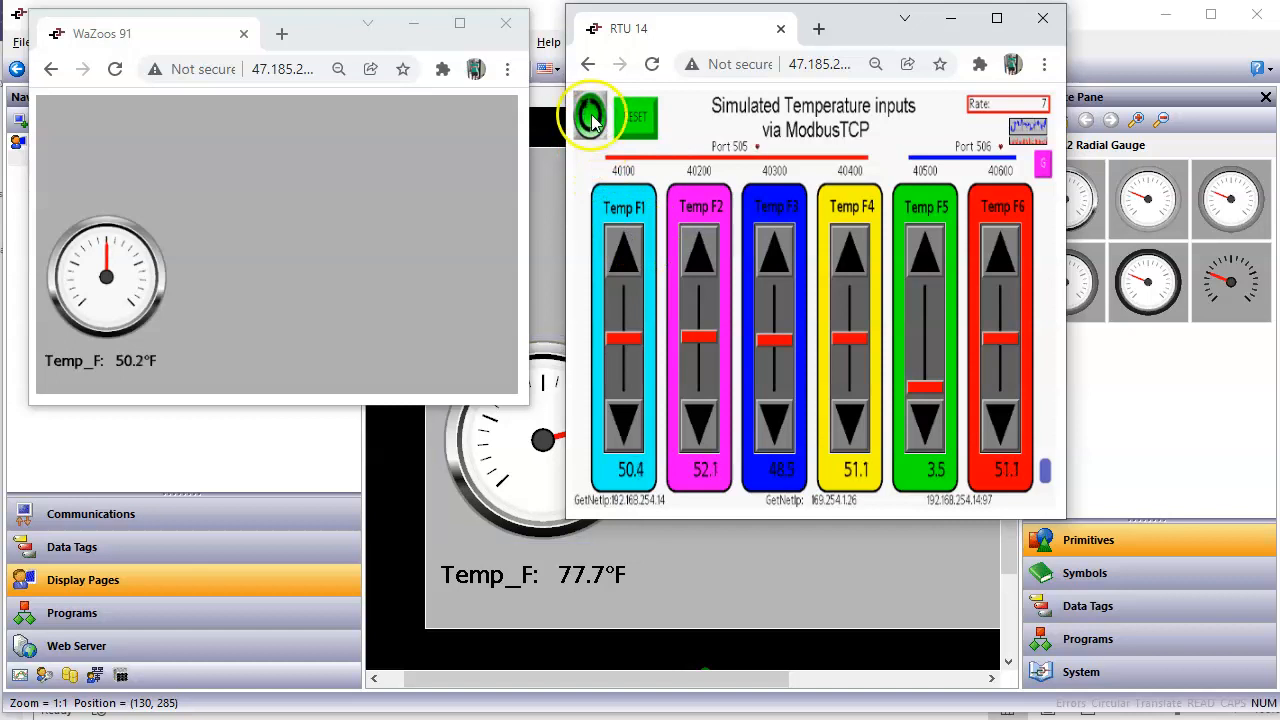
click(591, 120)
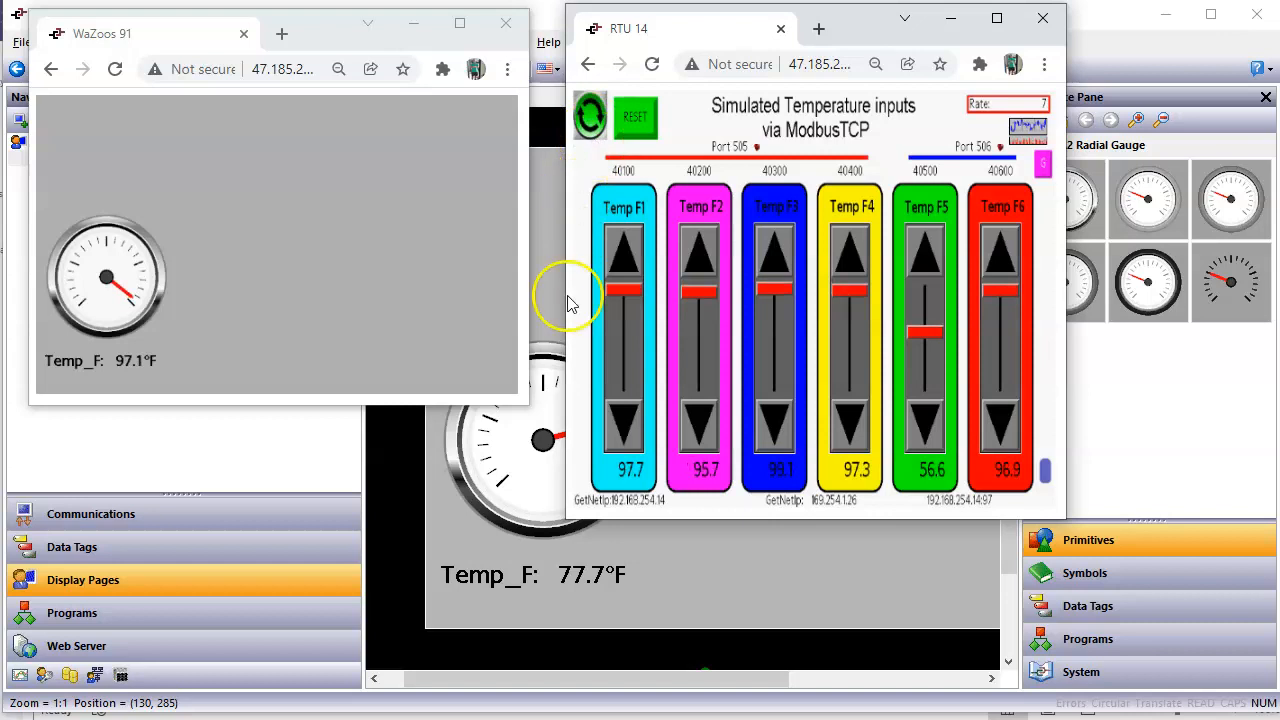
- Return to Crimson and set the Page2 radial gauge's Display Mode to Sweep
click(766, 588)
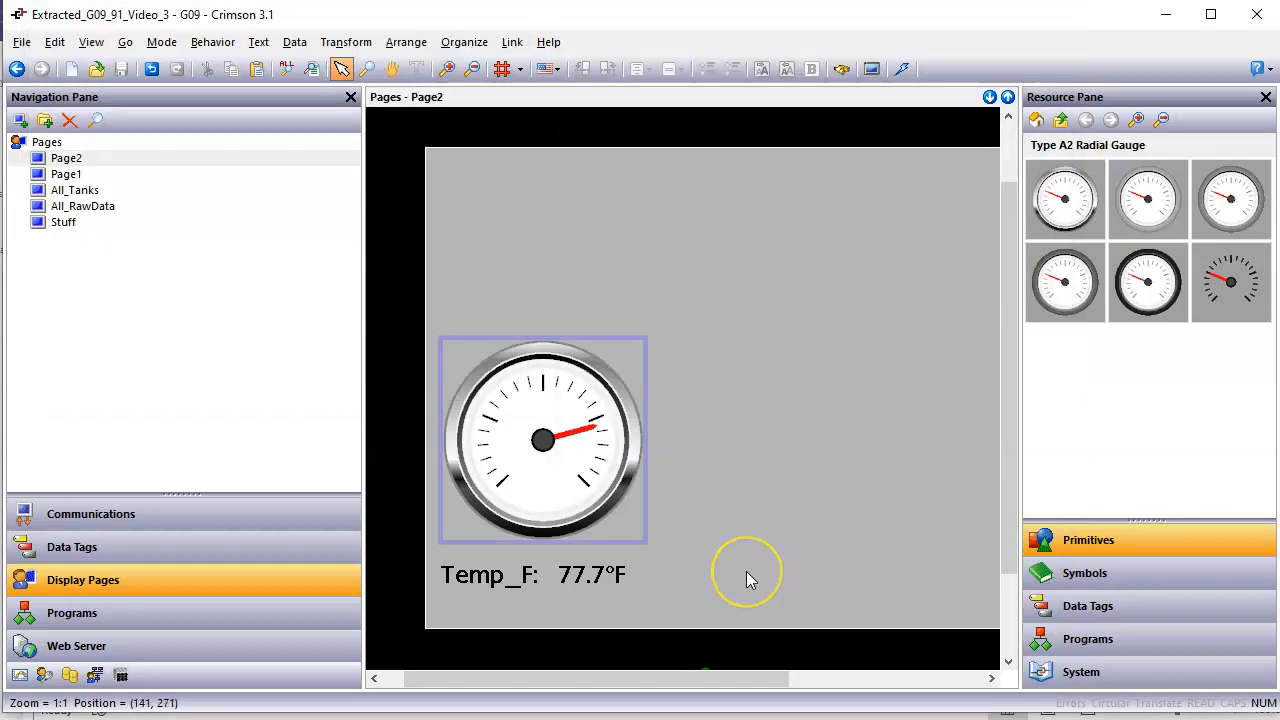
double_click(578, 461)
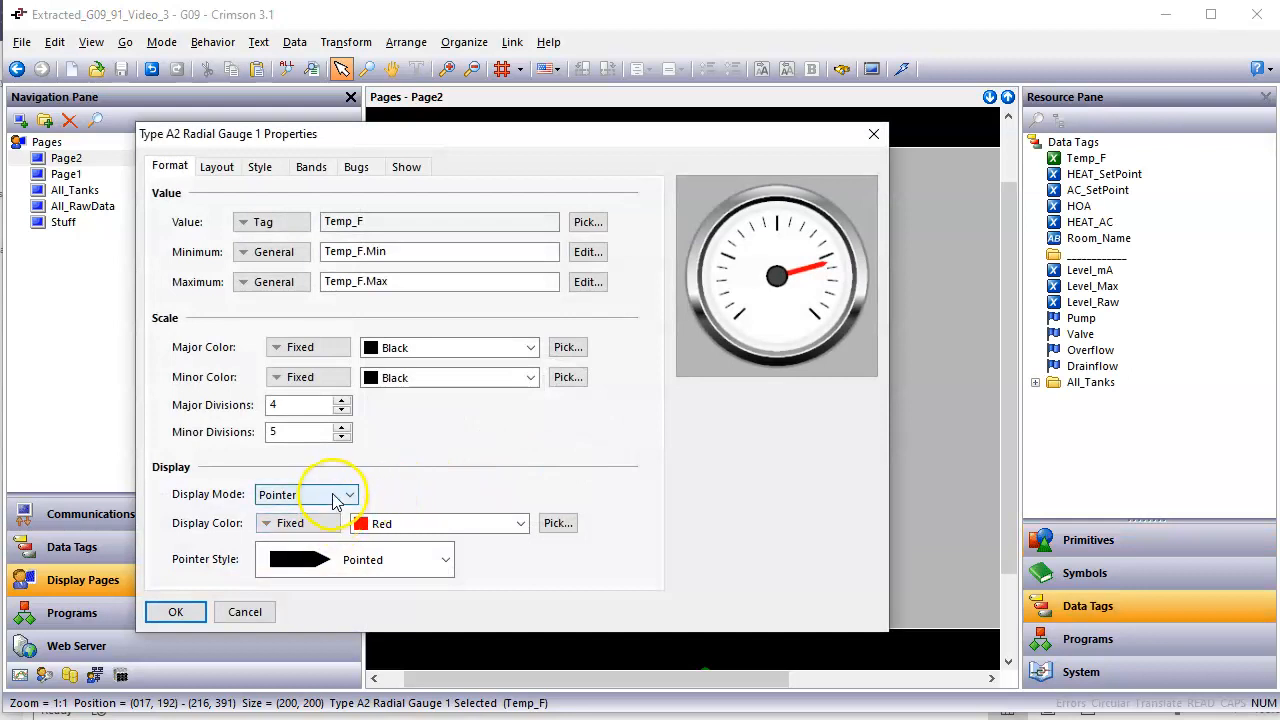
click(335, 495)
click(320, 526)
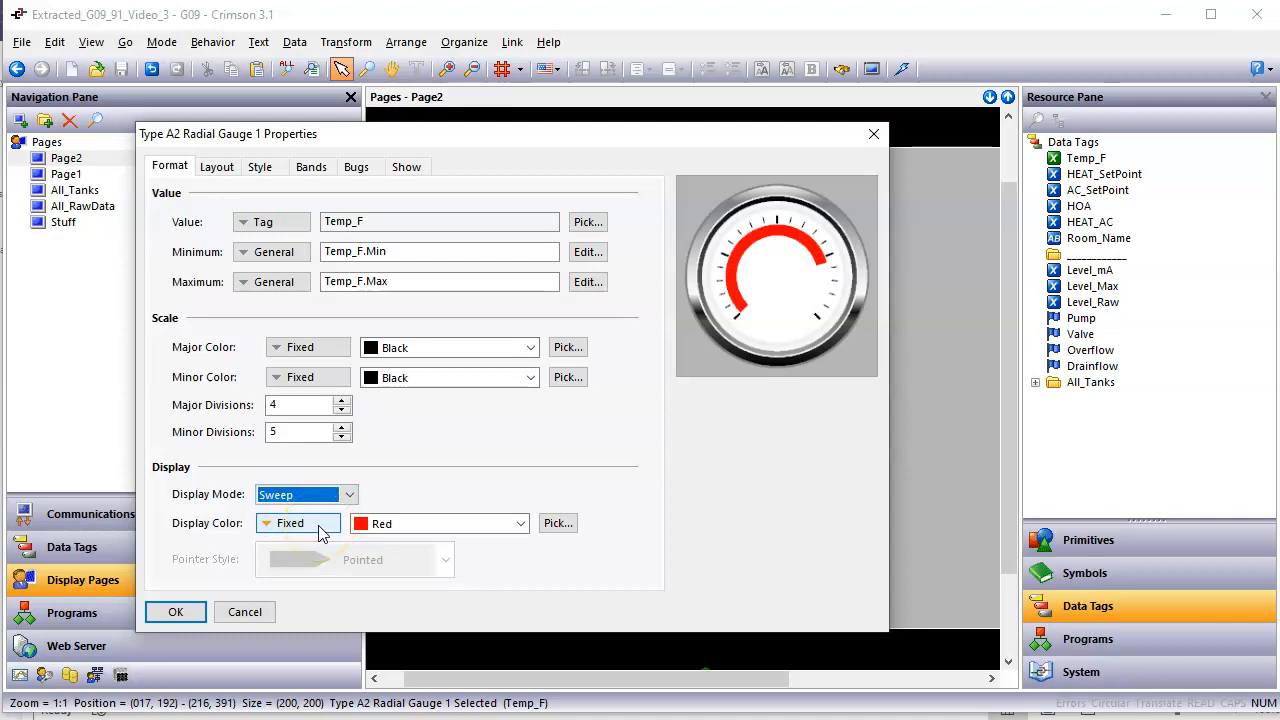
- Review the gauge's layout scaling and set its Gauge Style to Custom
click(222, 168)
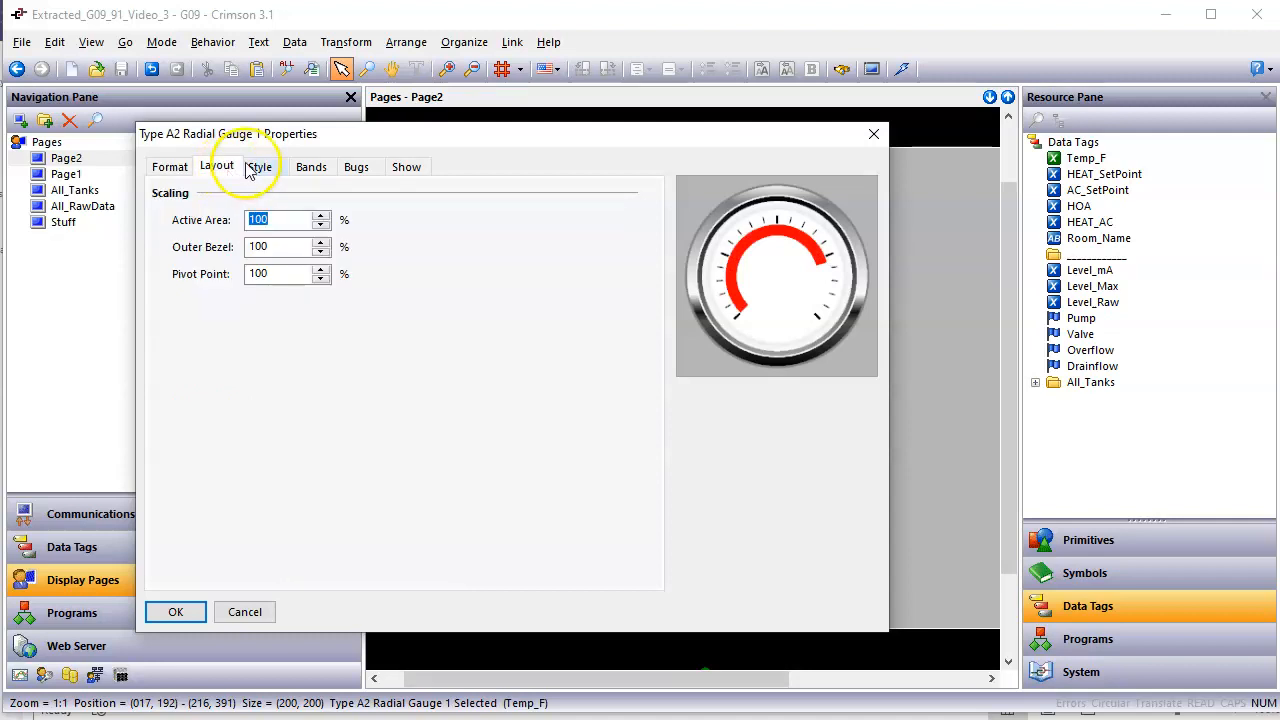
click(277, 172)
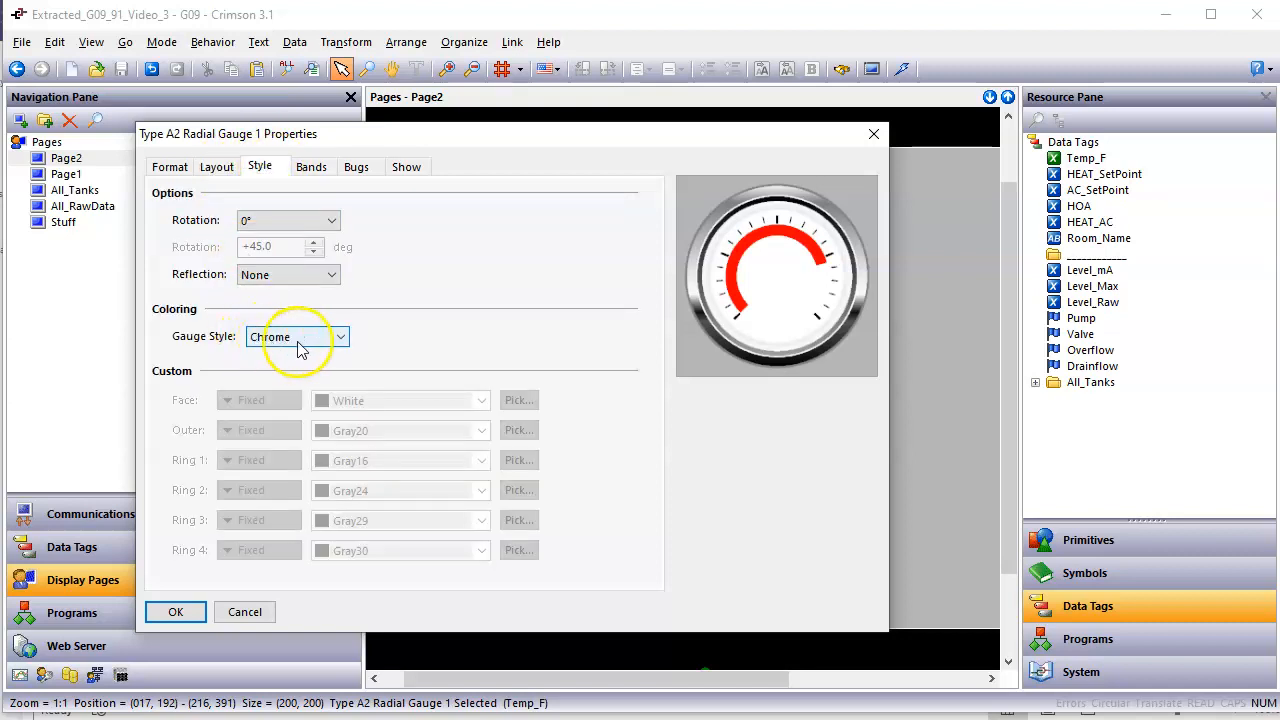
click(305, 345)
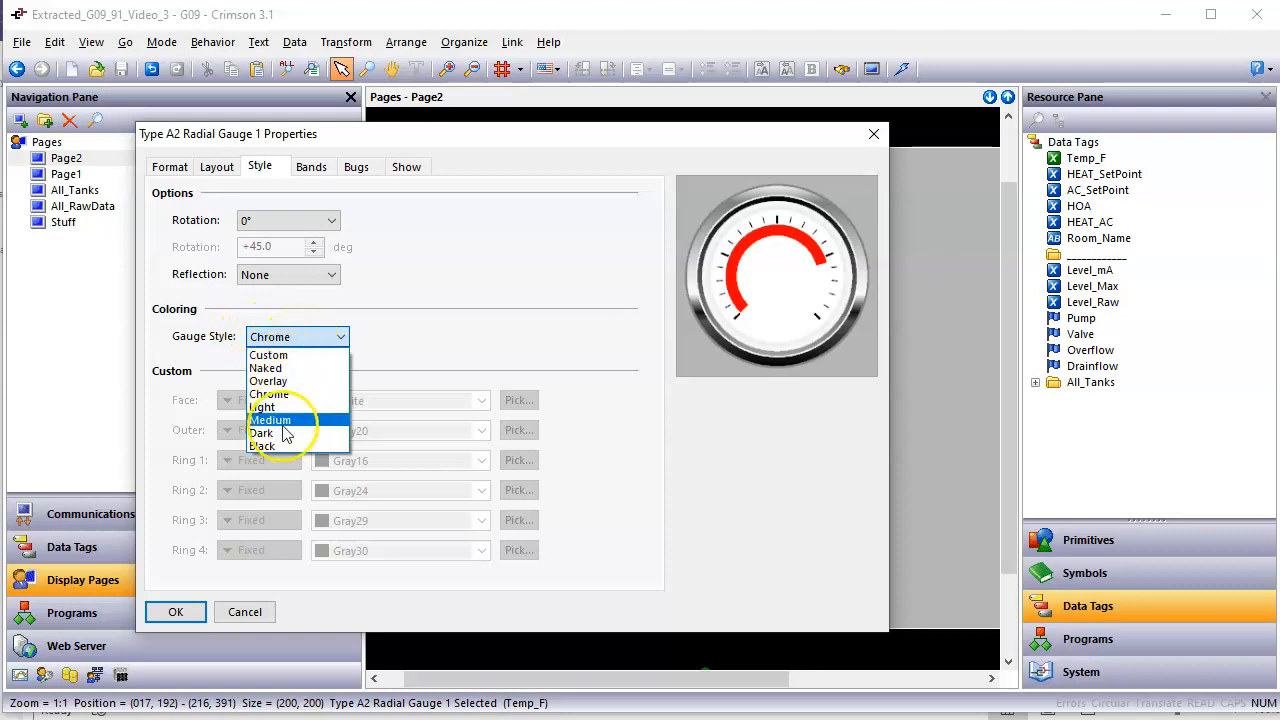
click(283, 355)
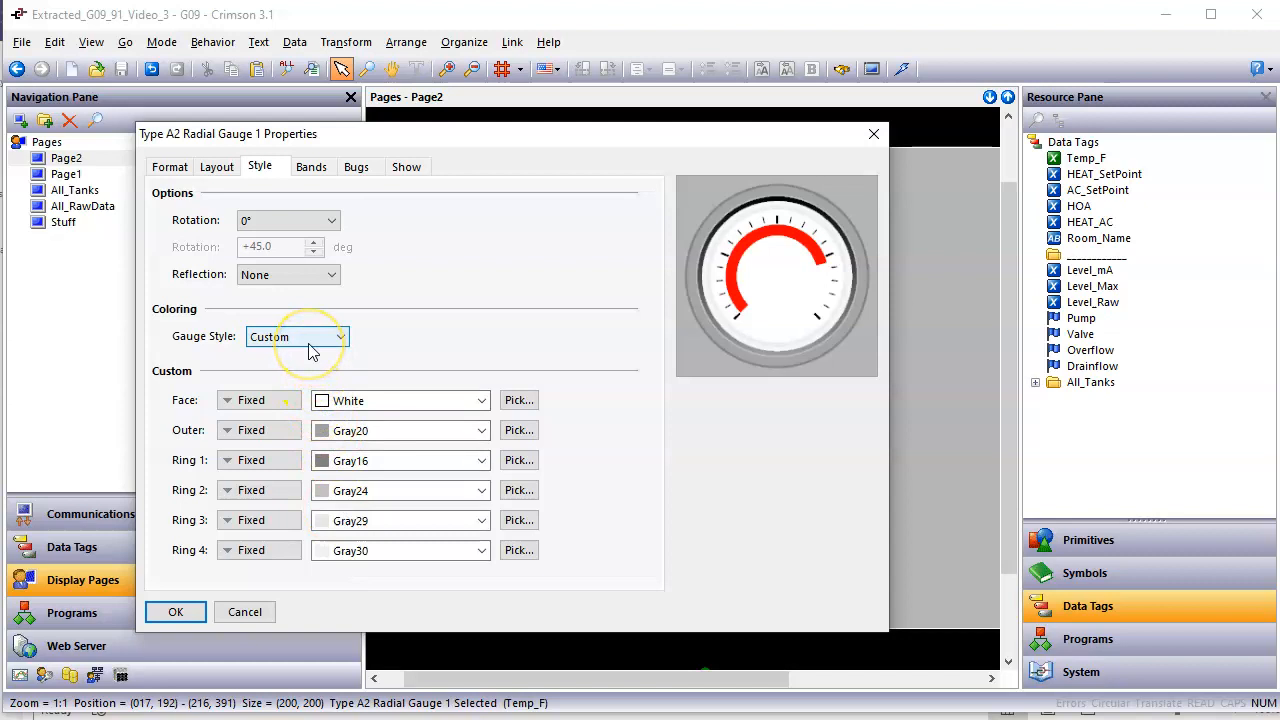
- Enable Band 1 on the radial gauge
click(316, 170)
click(338, 222)
click(337, 251)
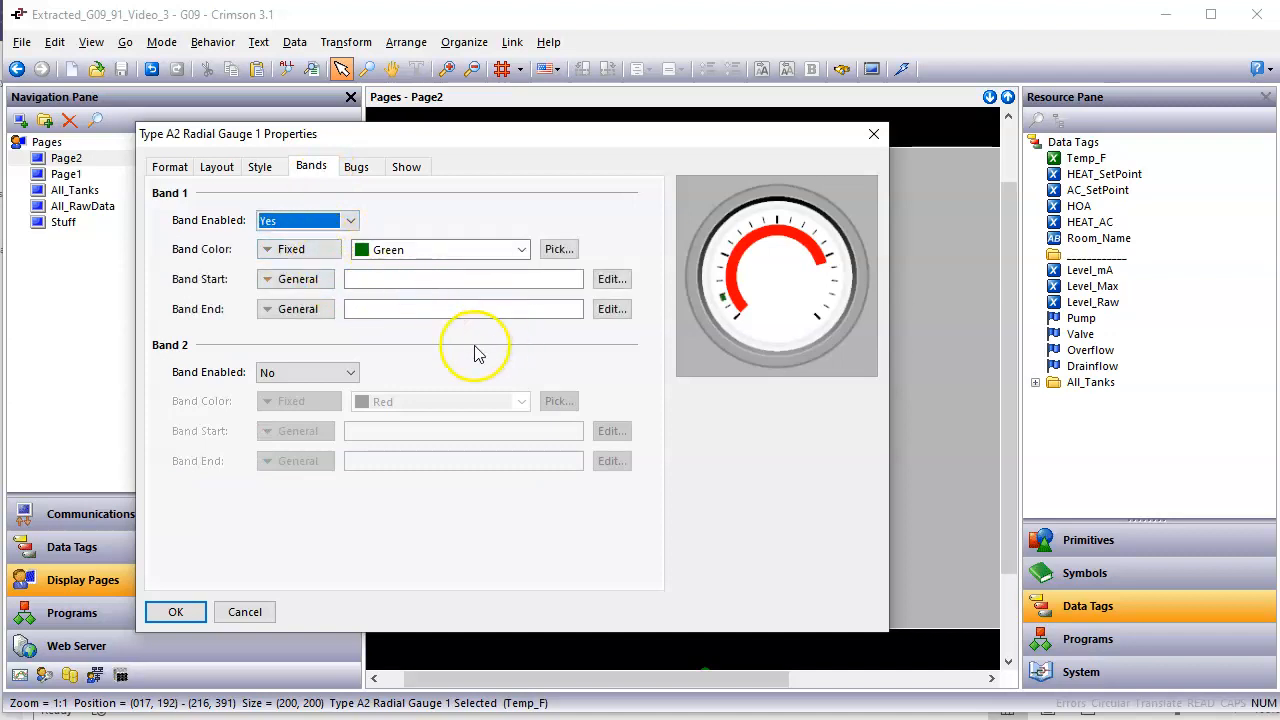
- Set the radial gauge's Band 1 color to Lime, with Band Start 0 and Band End 500
click(441, 252)
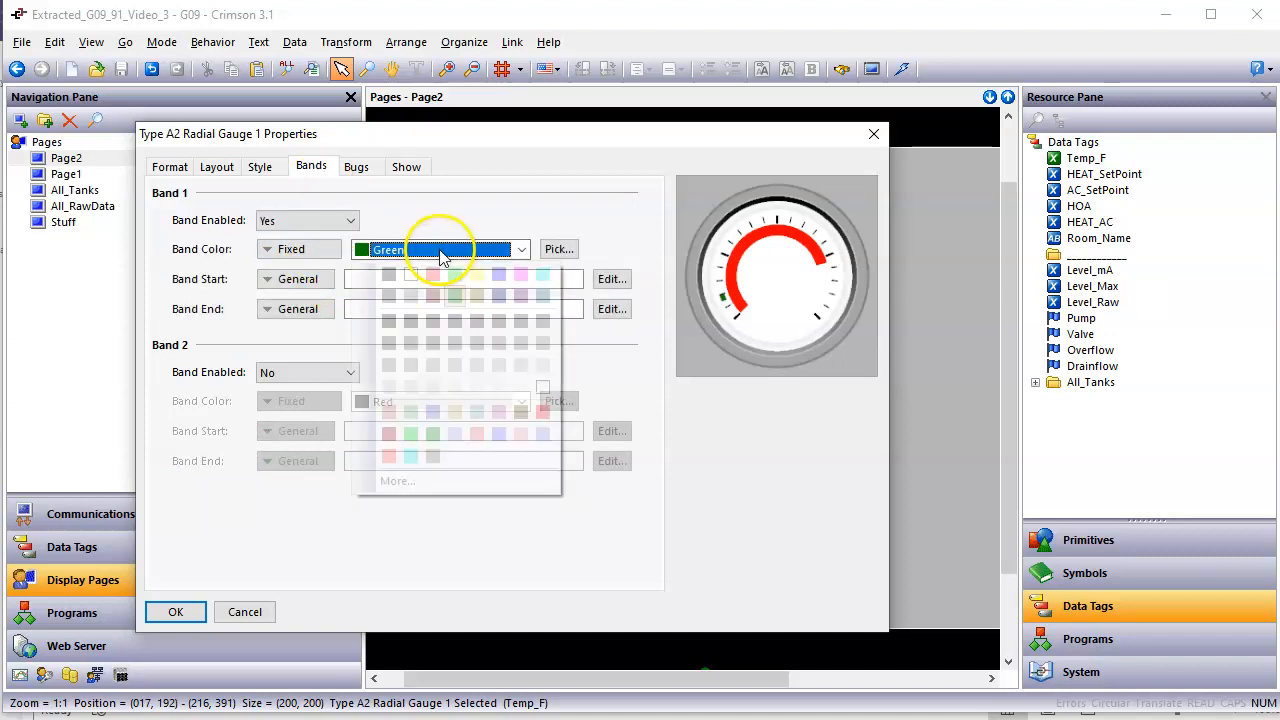
click(455, 278)
click(432, 281)
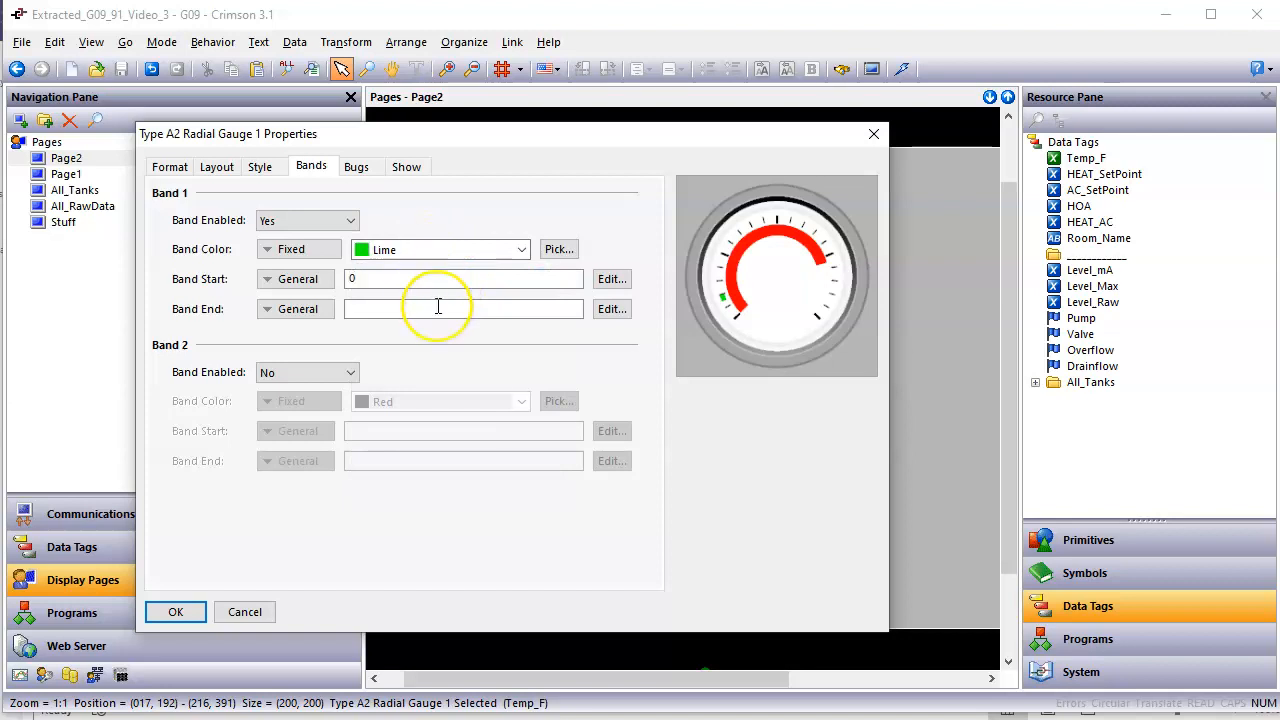
key(Return)
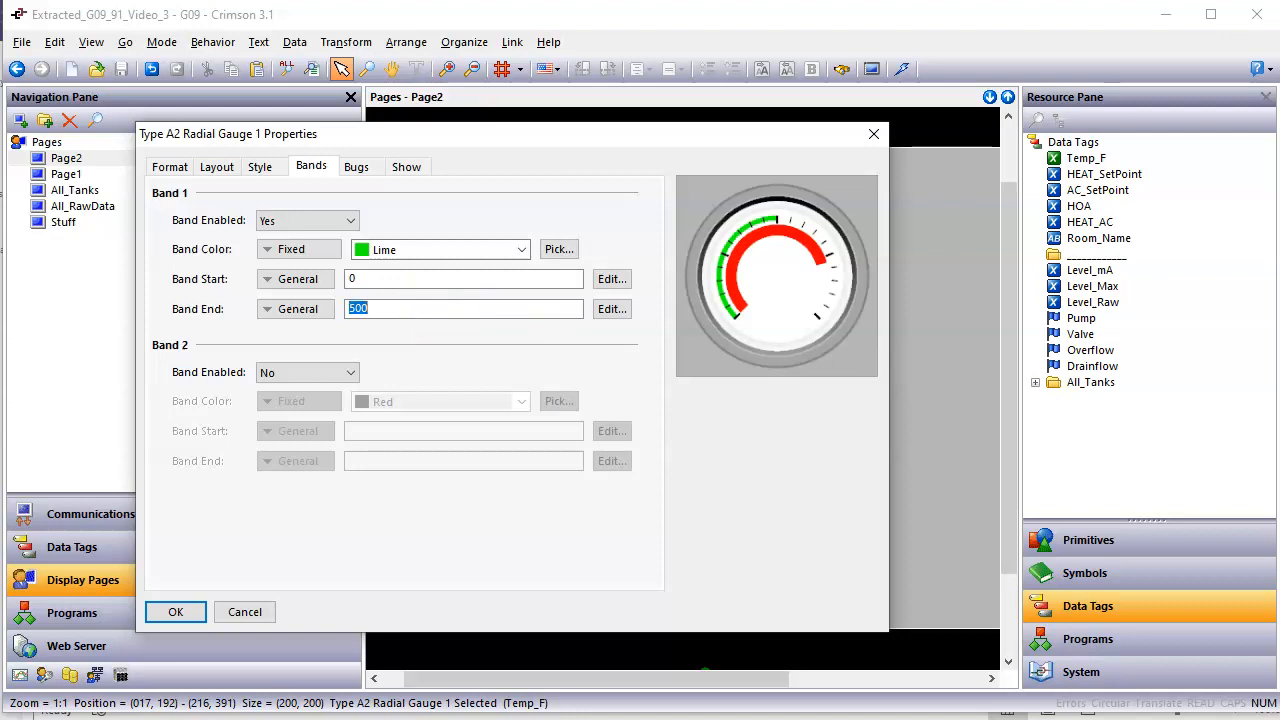
- Enable Band 2 on the radial gauge and set its Band Start to 800 and Band End to 1000
click(343, 372)
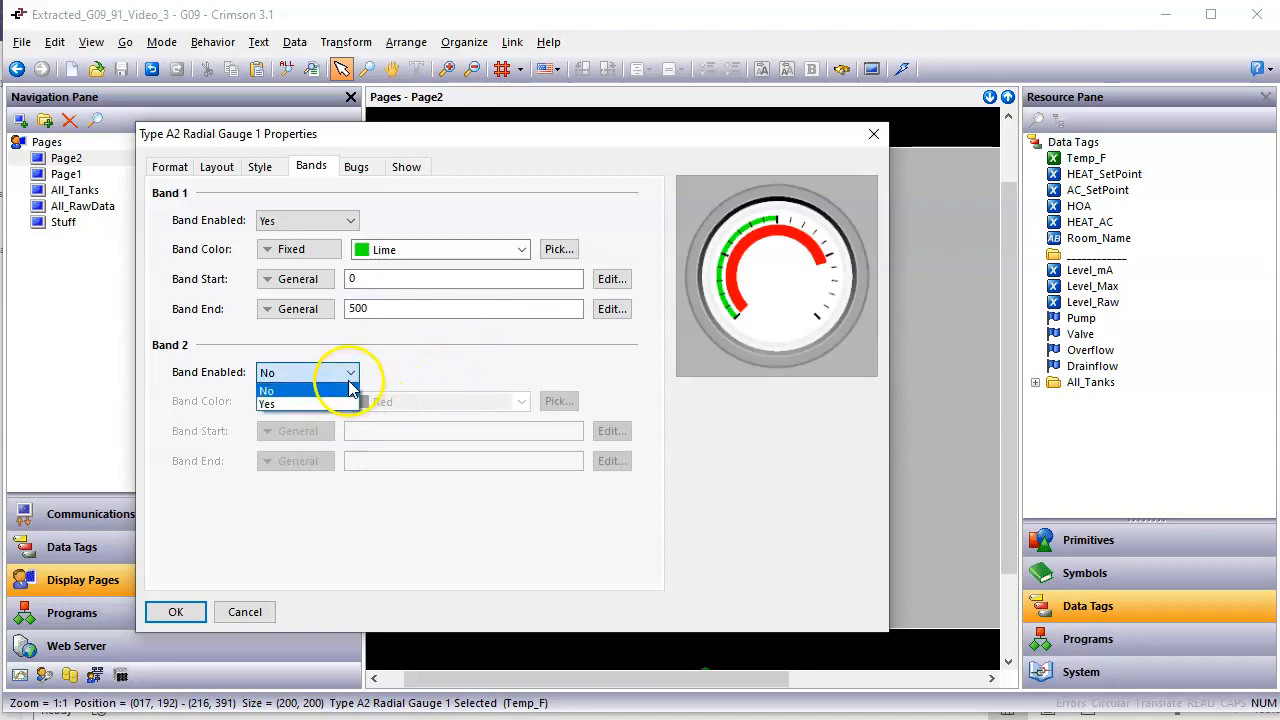
click(336, 404)
click(414, 431)
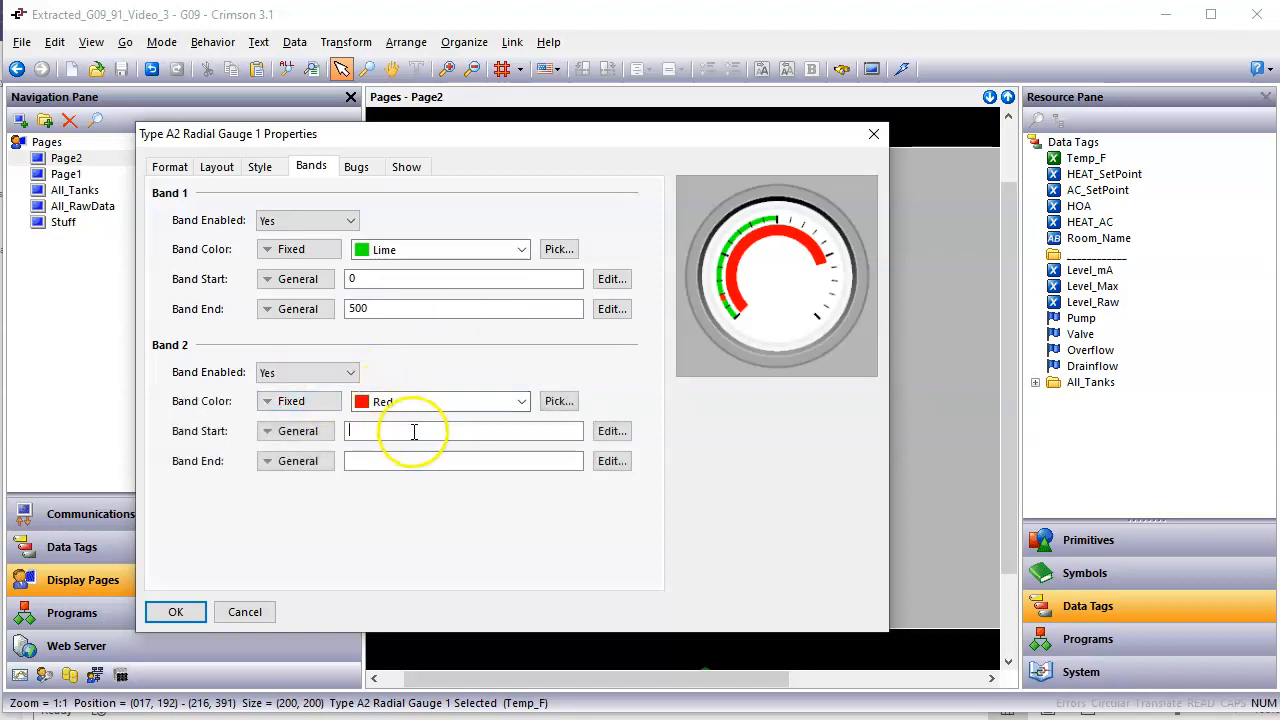
text(800)
key(Return)
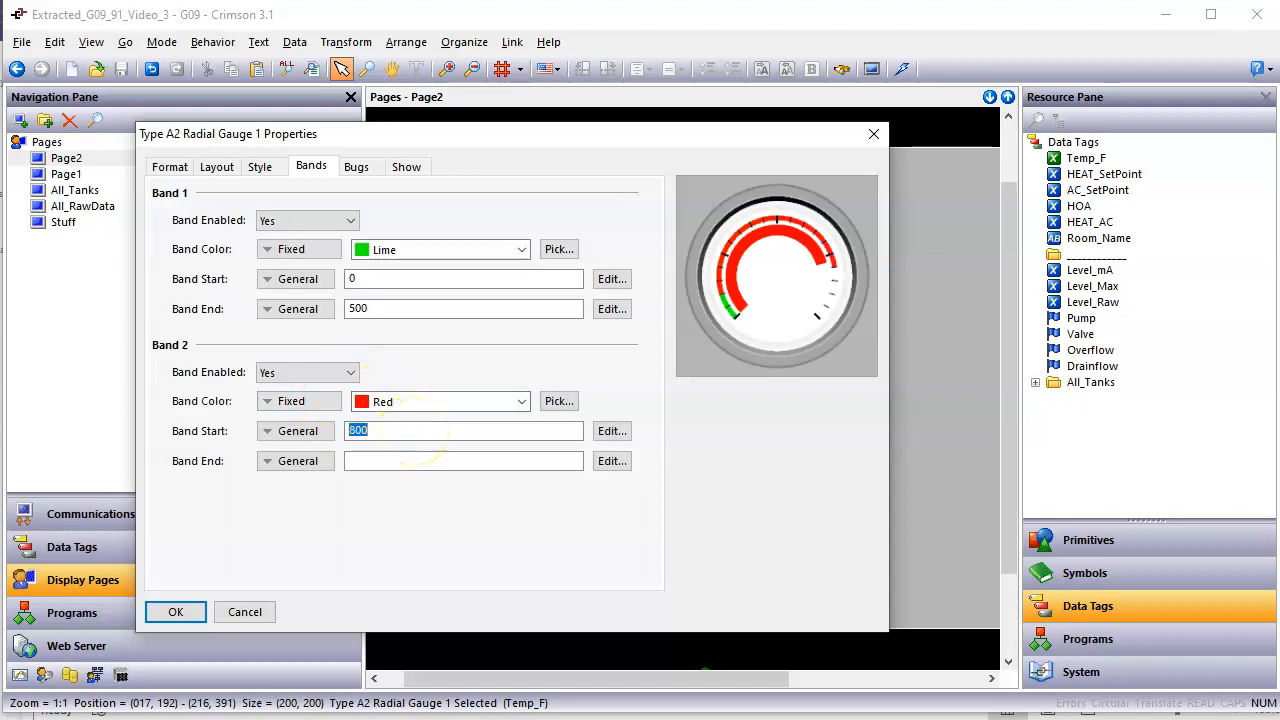
click(450, 465)
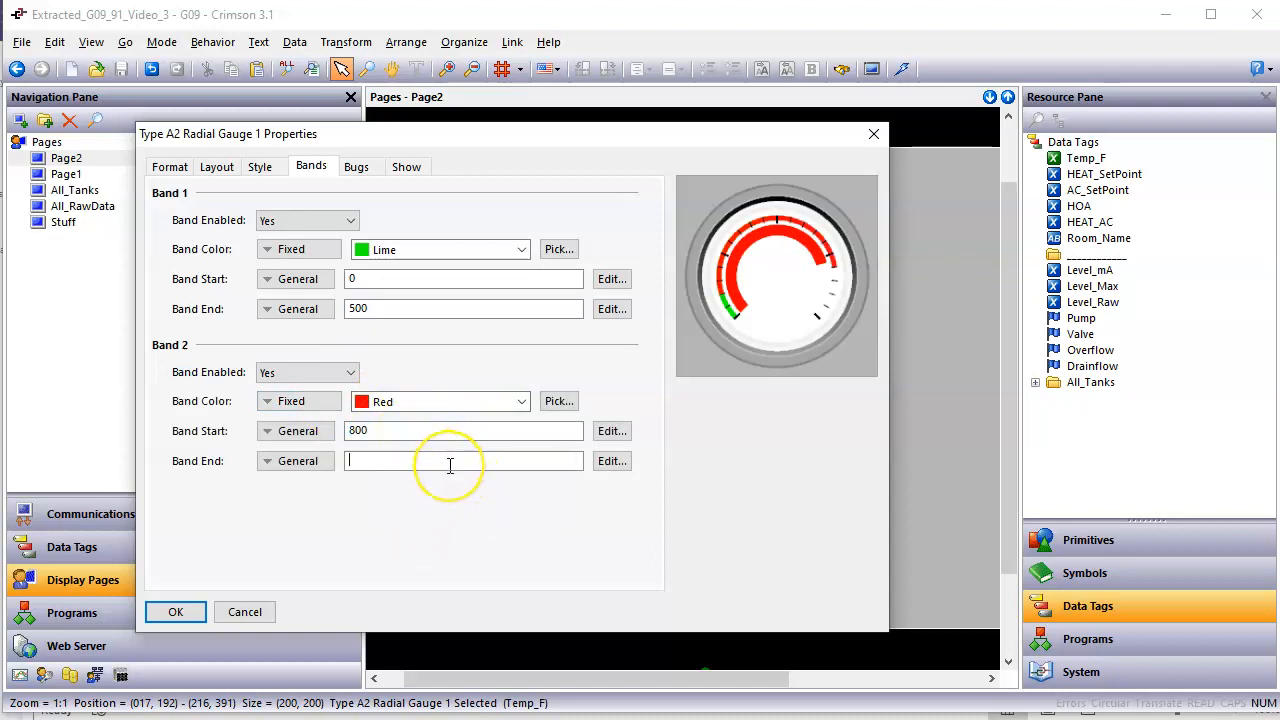
text(1000)
key(Return)
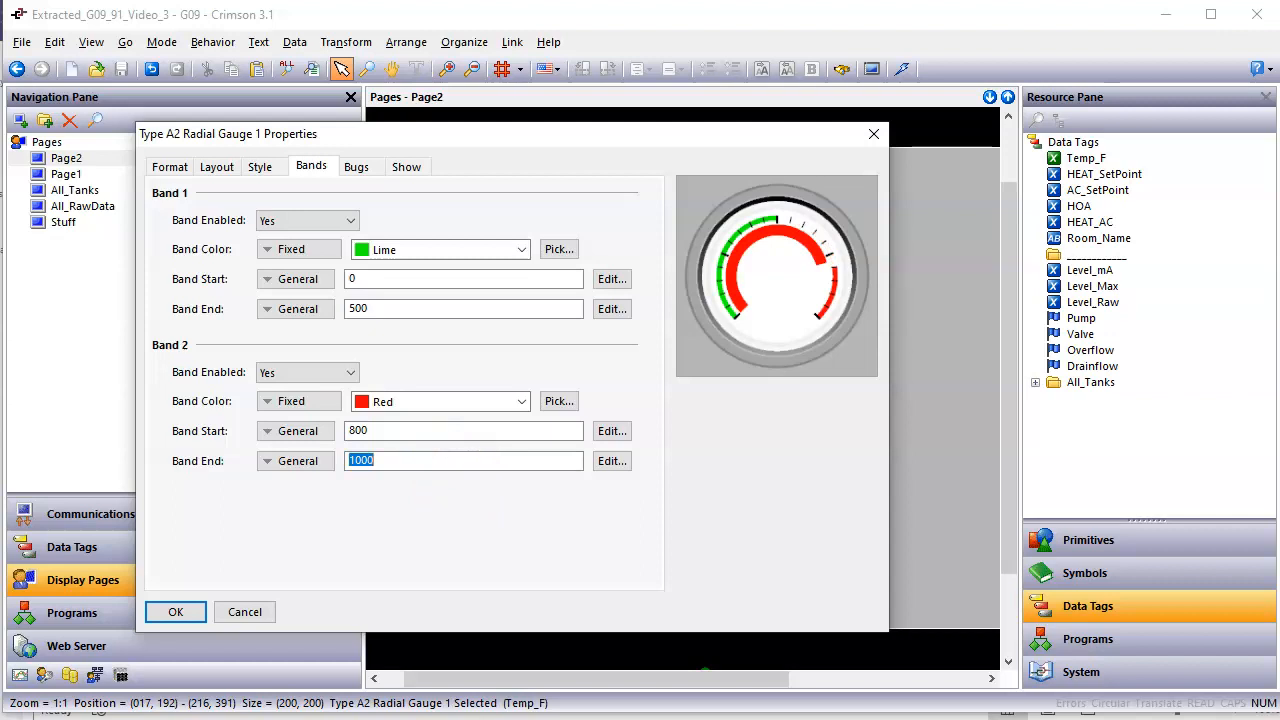
- Enable Bug 1 on the radial gauge, placing it at position 250 with the color Fuchsia
click(370, 172)
click(337, 221)
click(320, 253)
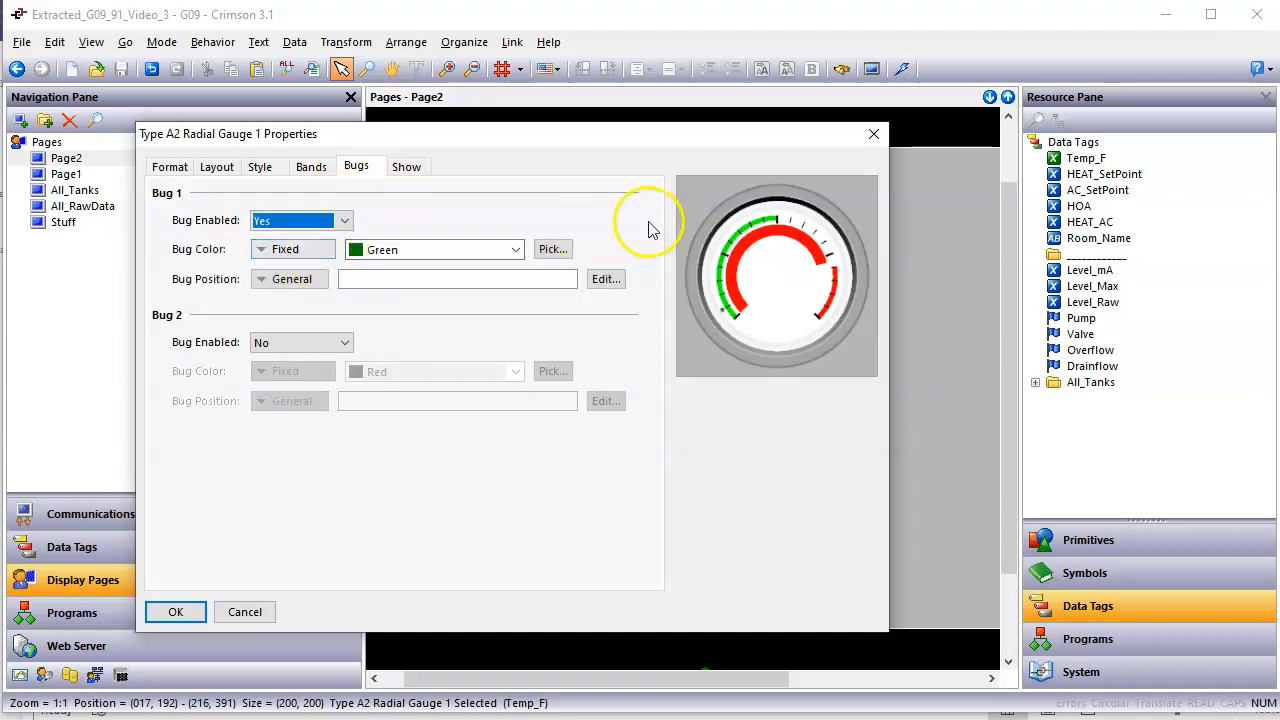
click(423, 280)
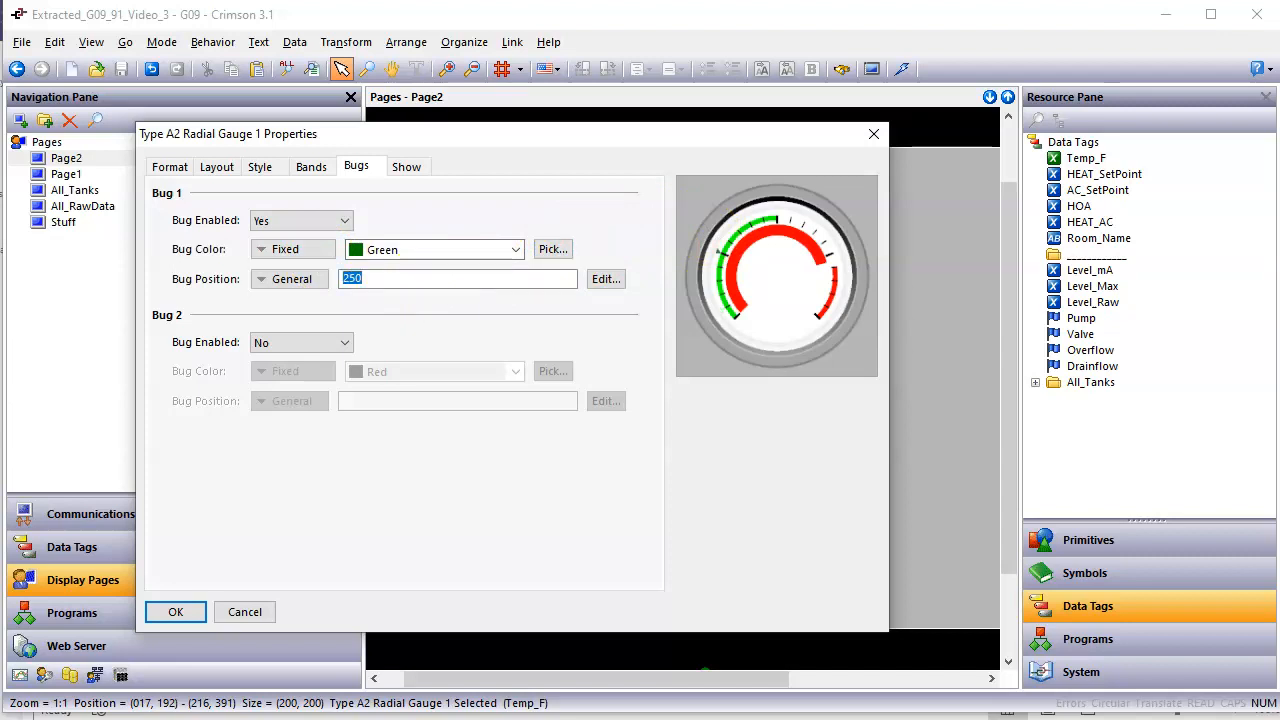
click(431, 250)
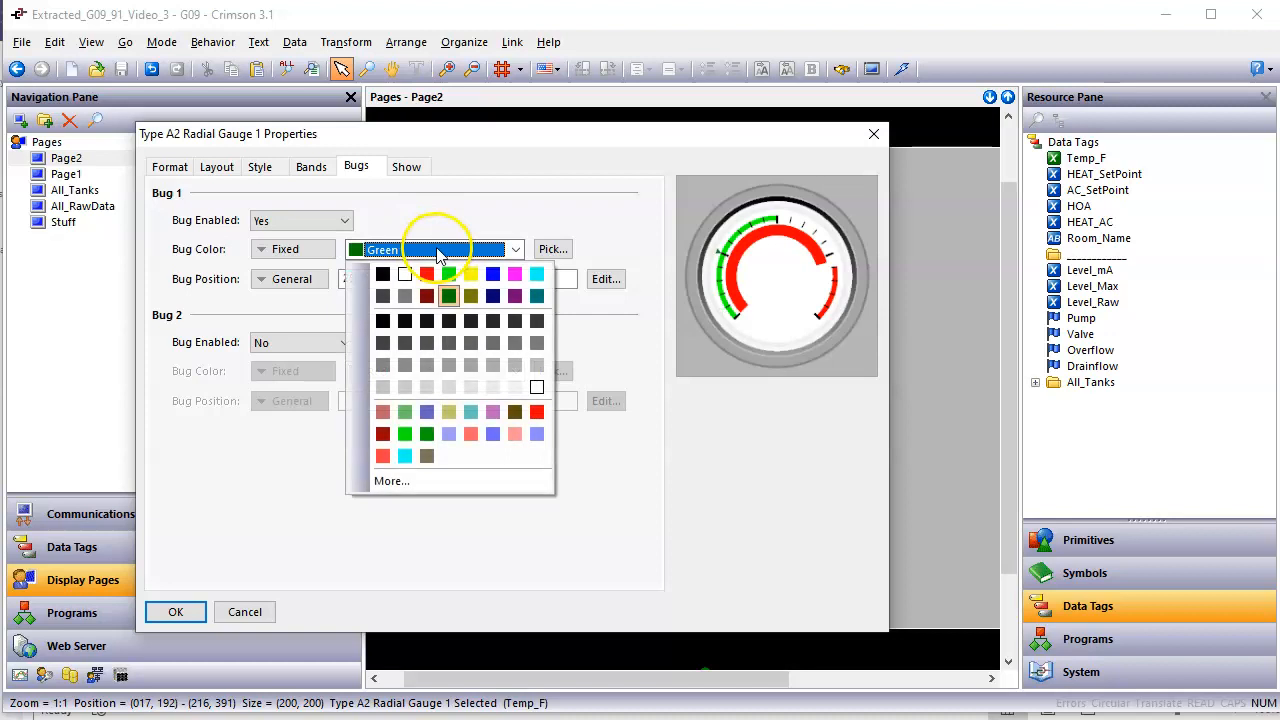
click(470, 275)
click(470, 250)
click(504, 270)
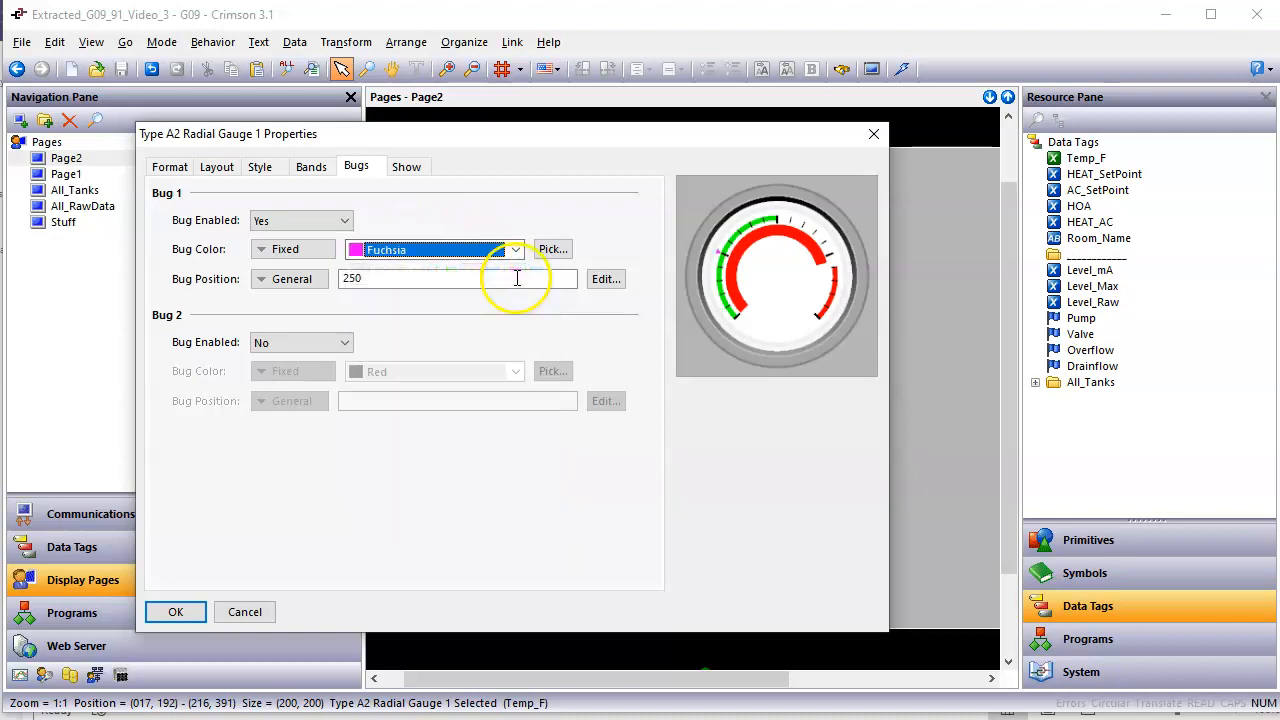
- Enable Bug 2 with the color Blue at position 750 and apply the gauge properties
click(346, 343)
click(322, 374)
click(410, 371)
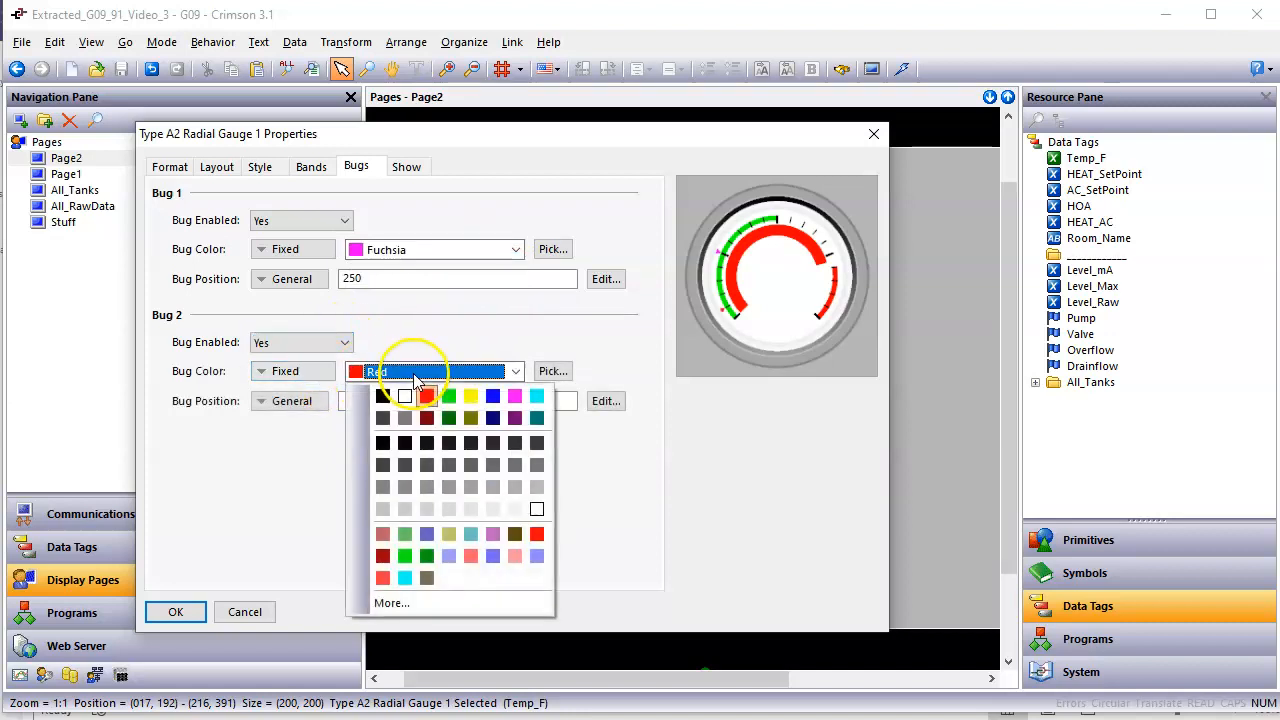
click(491, 397)
click(492, 400)
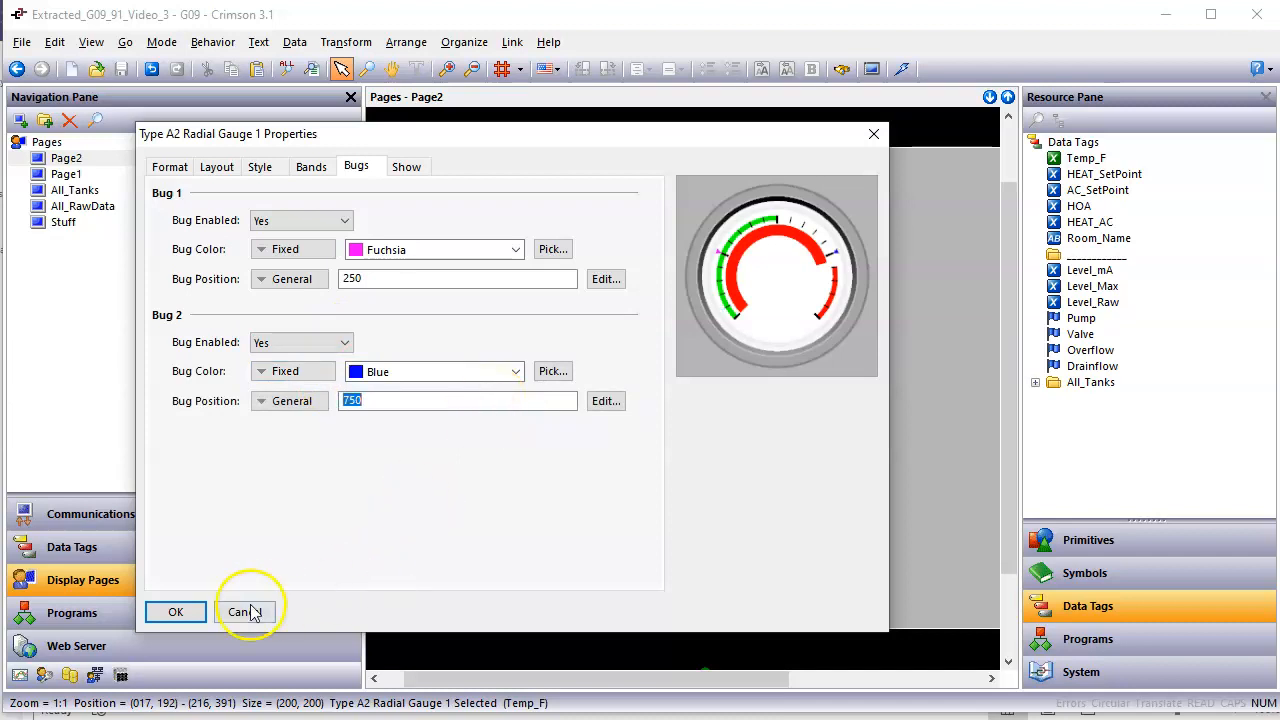
click(176, 612)
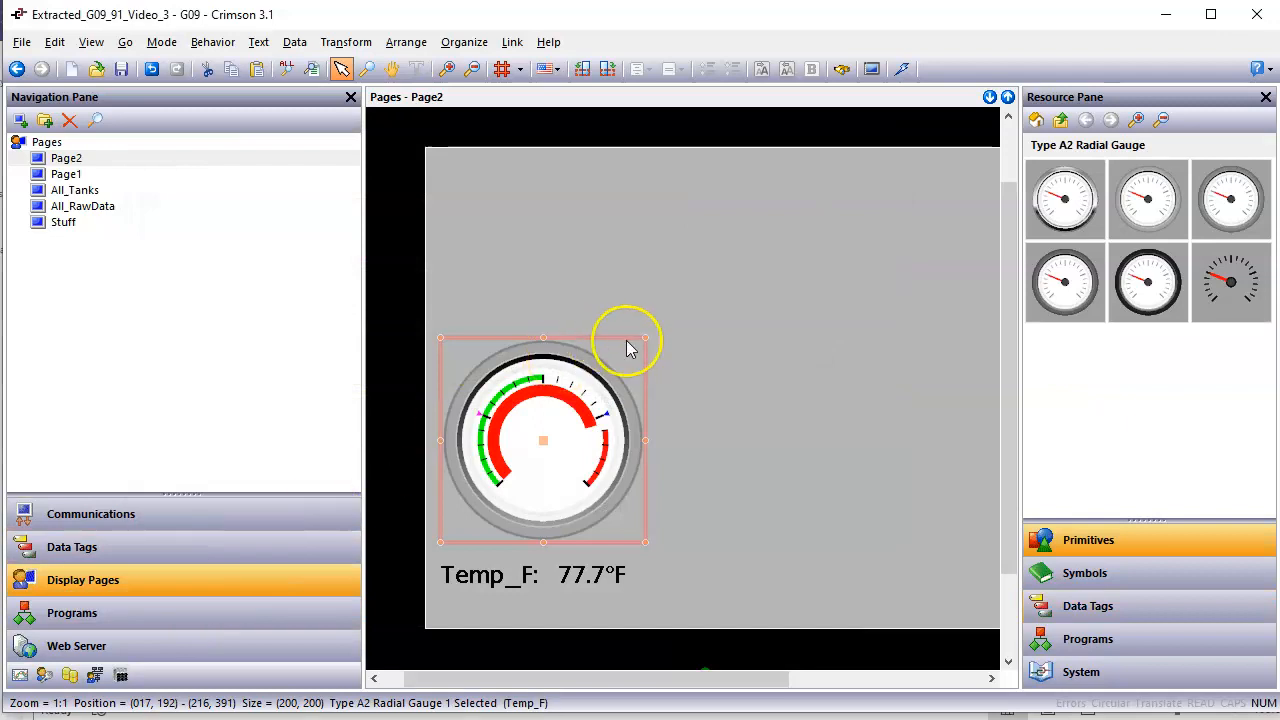
- Download the database to the device and bring up the RTU 14 and WaZoos 91 browser pages to check the gauge's bands and bugs
click(901, 68)
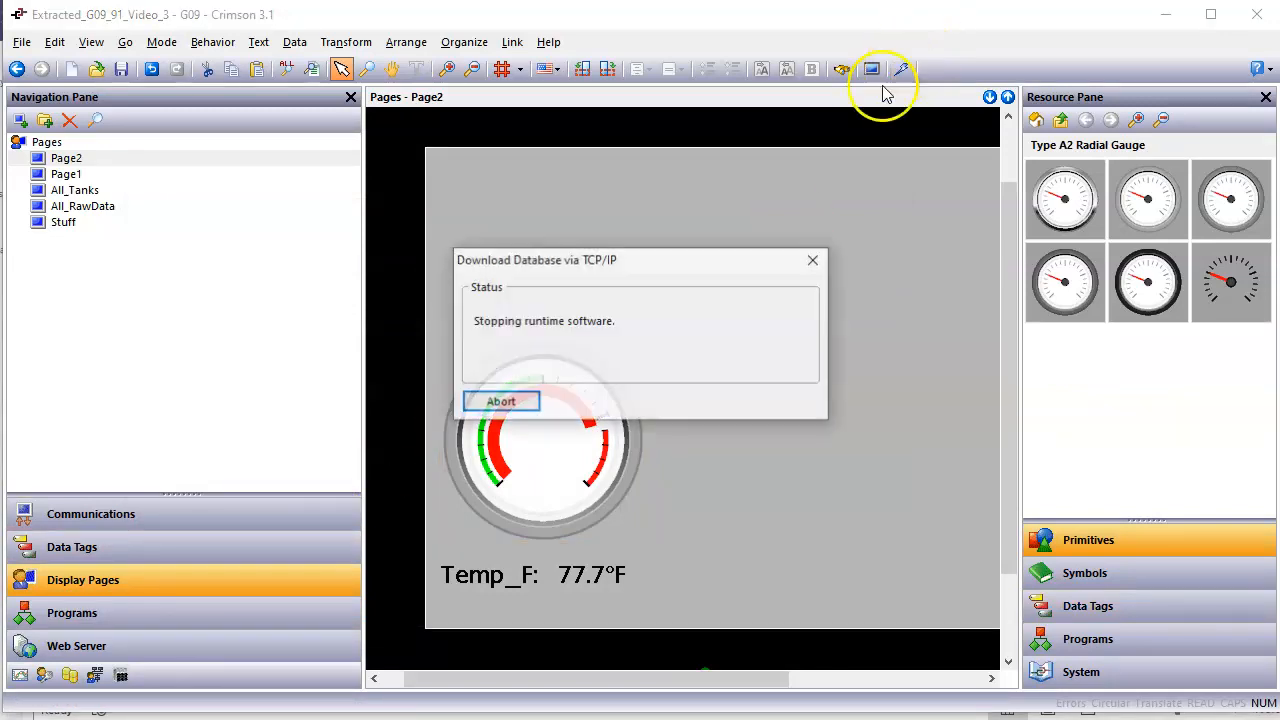
click(335, 663)
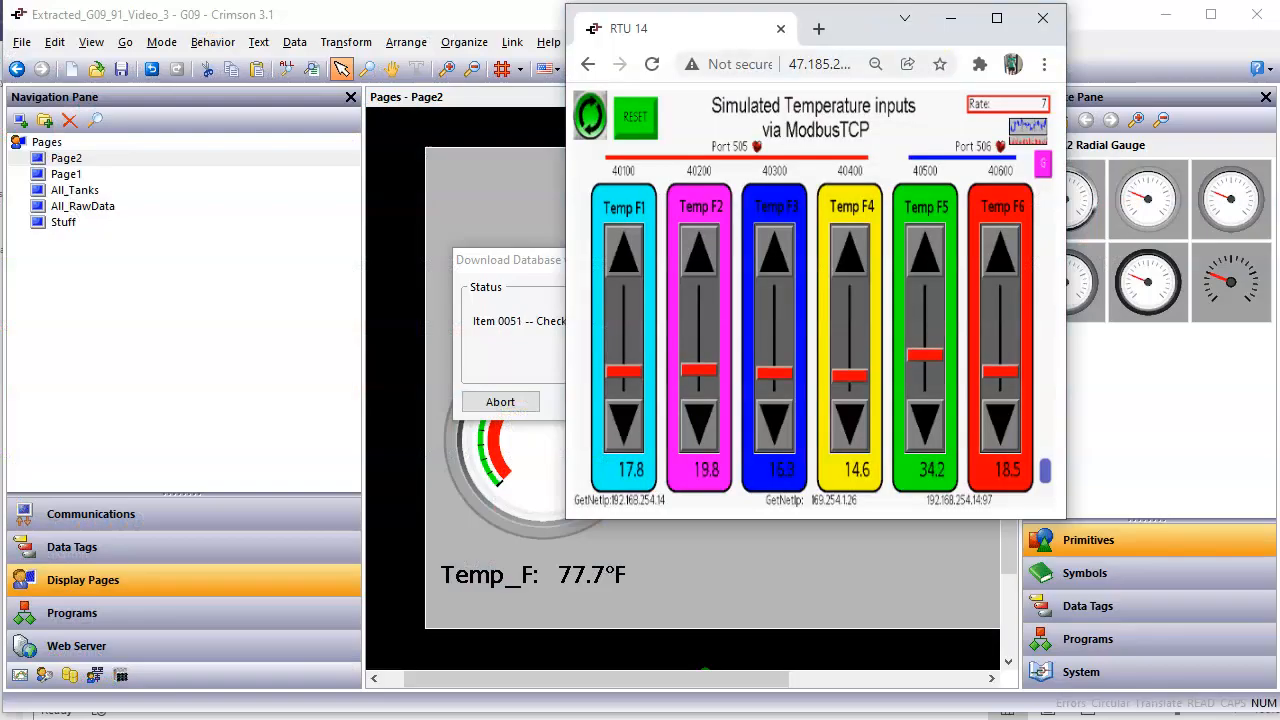
click(480, 658)
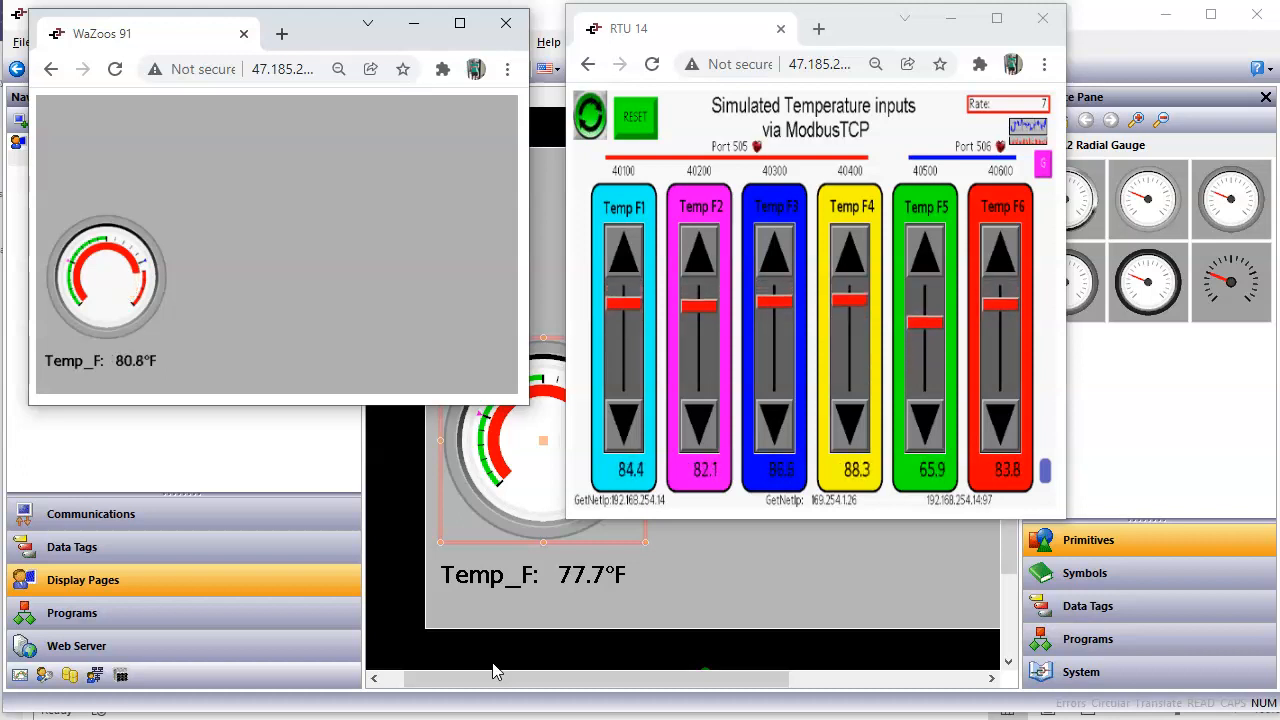
click(478, 624)
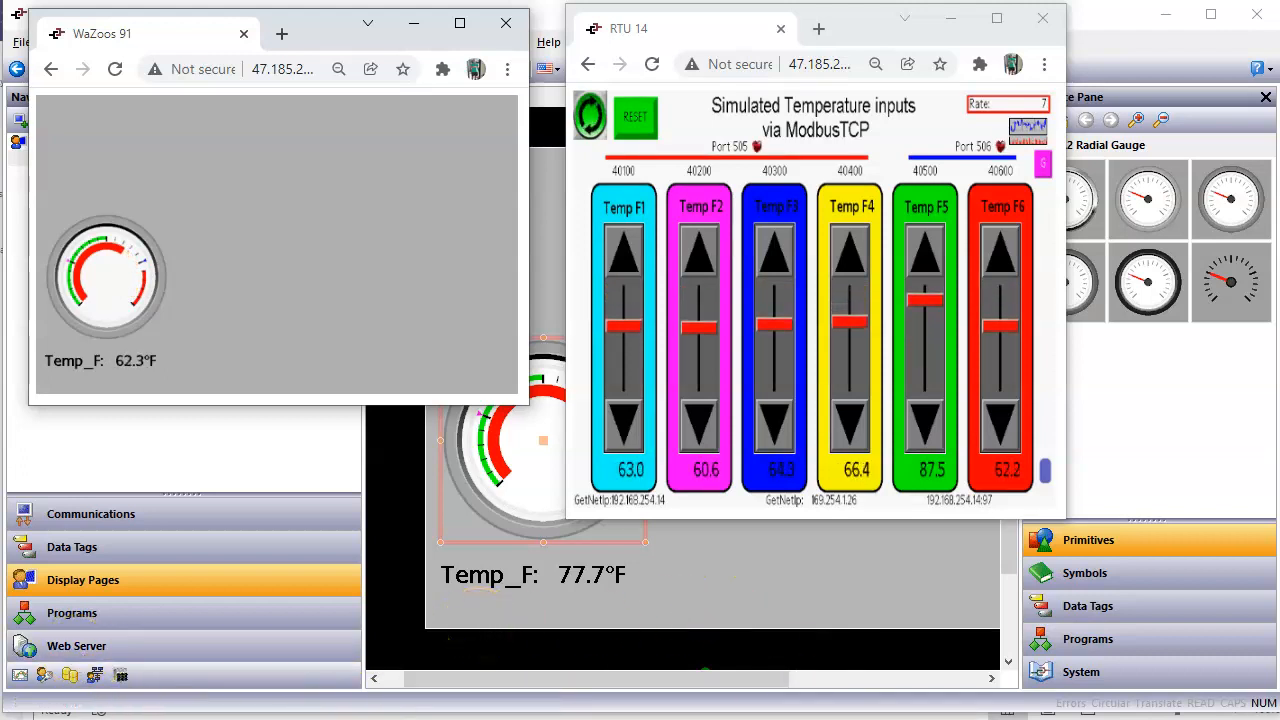
click(210, 443)
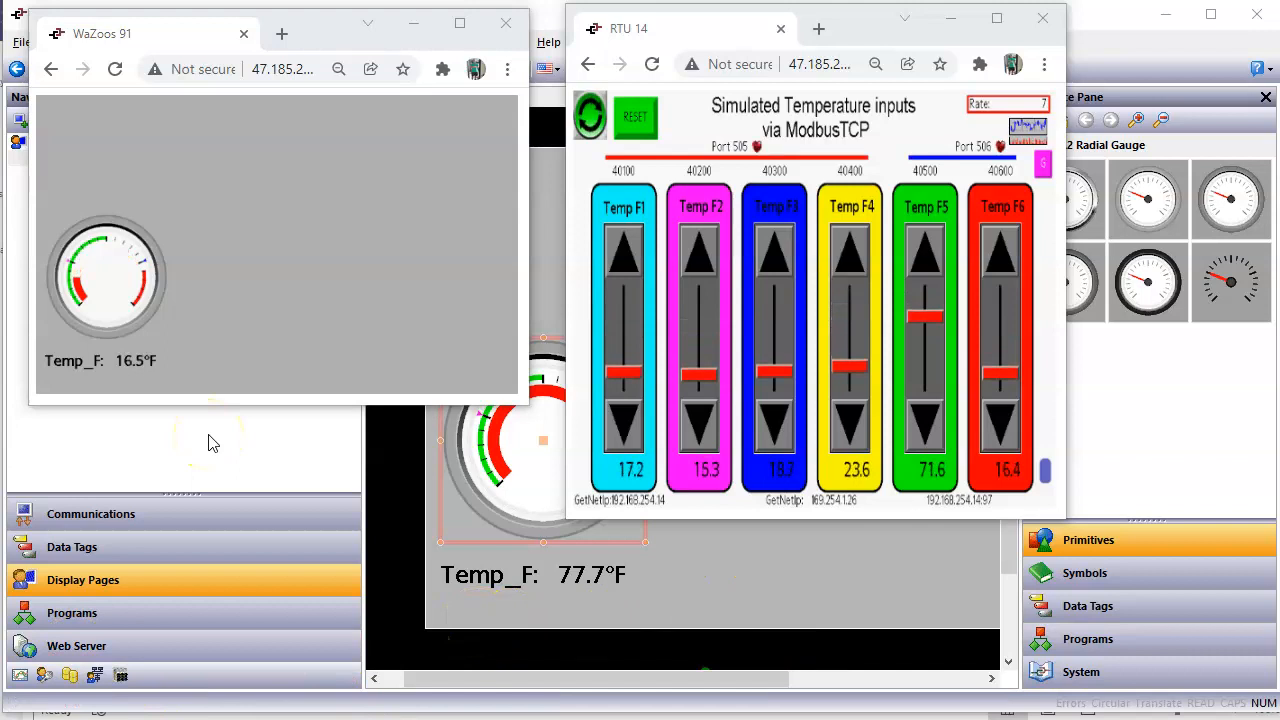